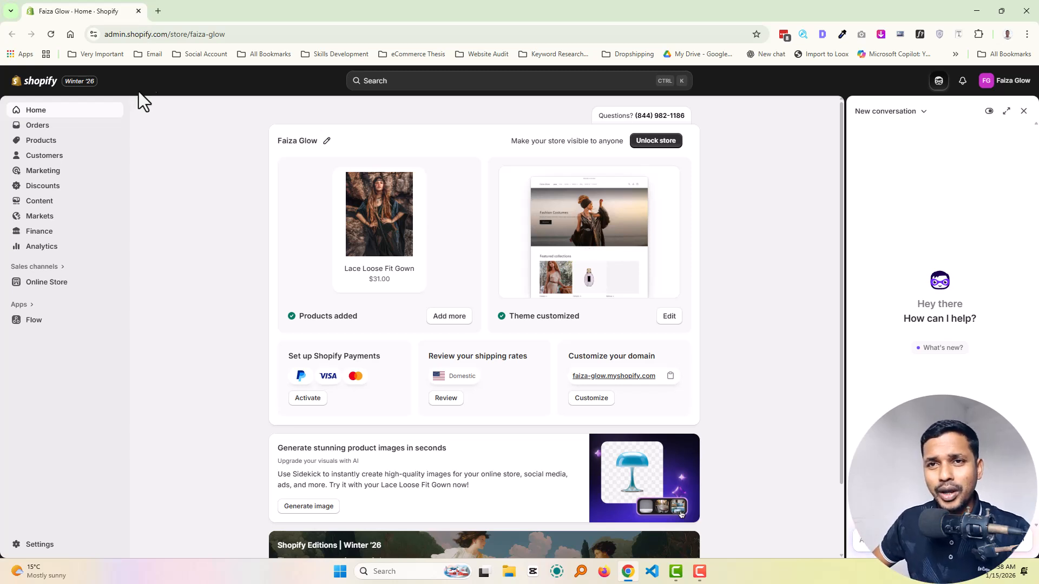
Preview the live online store and review its home page sections from the announcement bar down to the footer.
{"action": "left_click", "coordinate": [116, 281]}
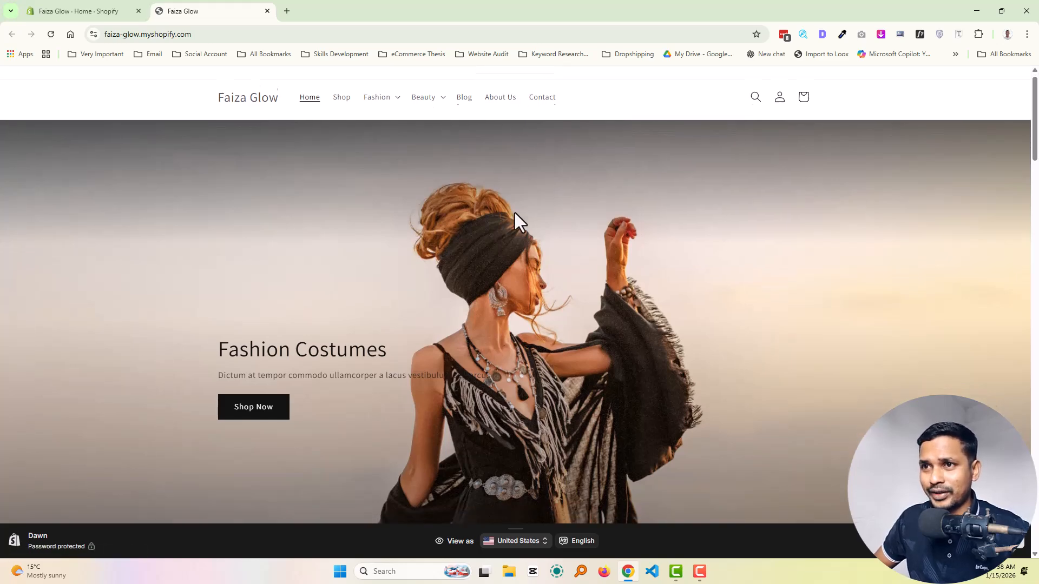
{"action": "scroll", "coordinate": [460, 238], "scroll_direction": "down", "scroll_amount": 9}
{"action": "scroll", "coordinate": [495, 259], "scroll_direction": "down", "scroll_amount": 2}
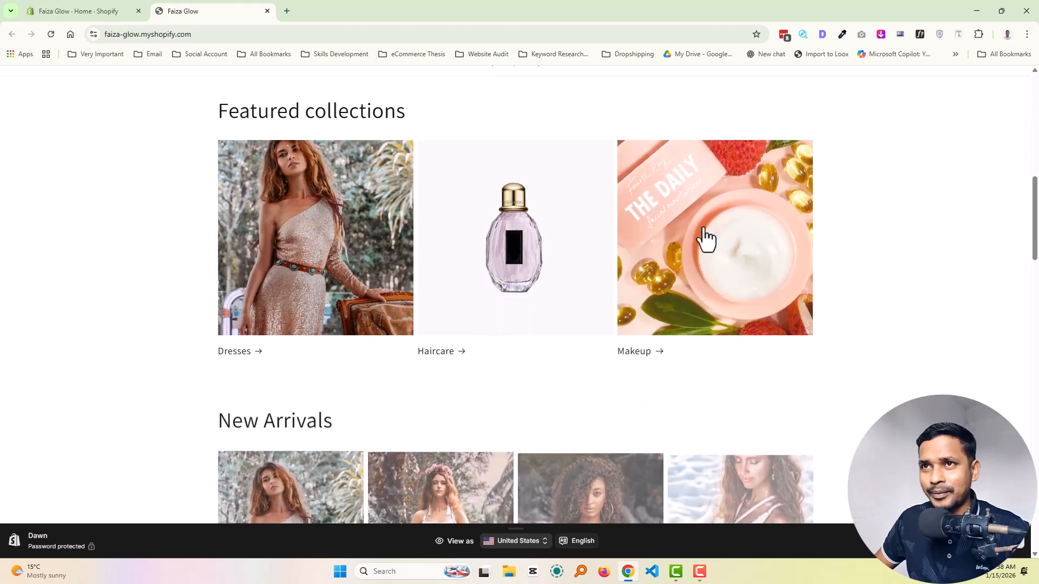
{"action": "scroll", "coordinate": [457, 239], "scroll_direction": "down", "scroll_amount": 4}
{"action": "scroll", "coordinate": [424, 269], "scroll_direction": "down", "scroll_amount": 8}
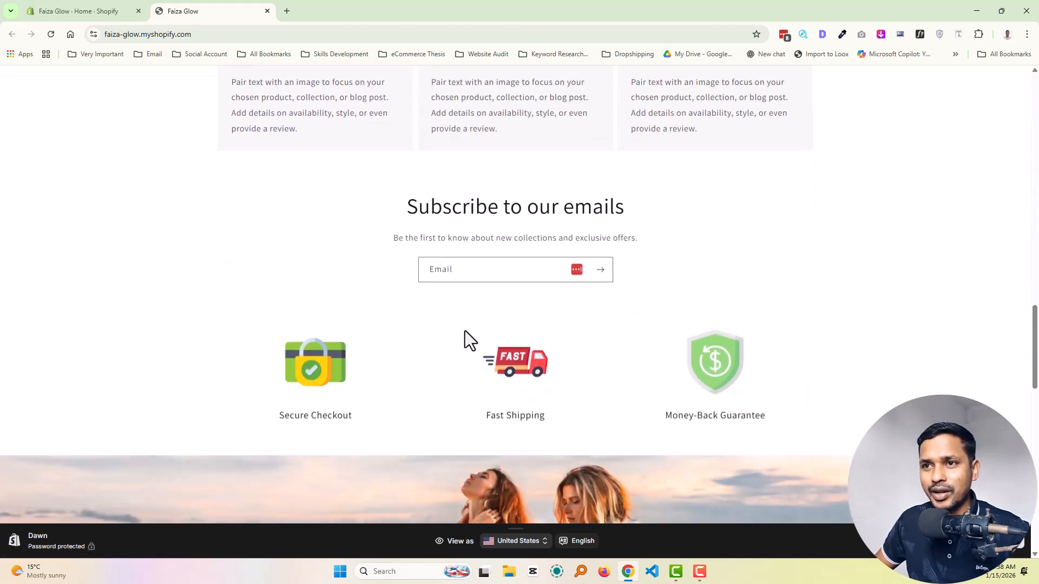
{"action": "scroll", "coordinate": [646, 376], "scroll_direction": "down", "scroll_amount": 5}
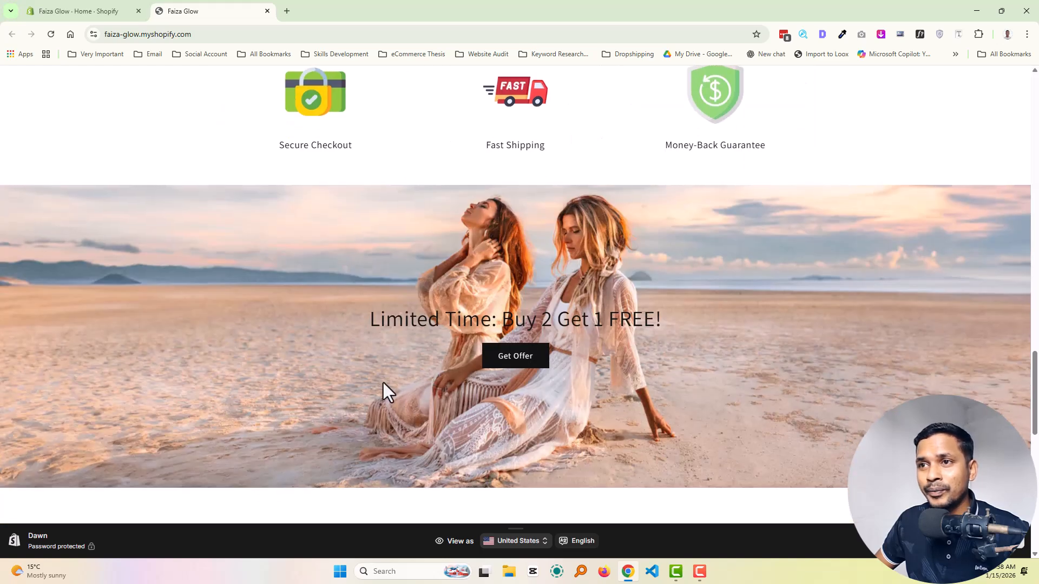
{"action": "scroll", "coordinate": [441, 341], "scroll_direction": "down", "scroll_amount": 4}
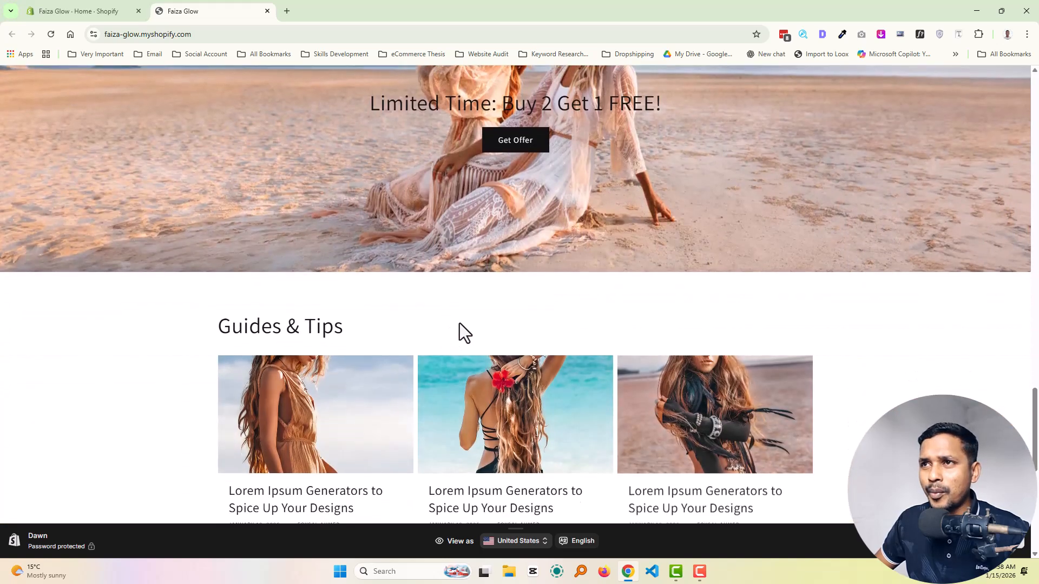
{"action": "scroll", "coordinate": [520, 331], "scroll_direction": "up", "scroll_amount": 4}
{"action": "scroll", "coordinate": [537, 346], "scroll_direction": "down", "scroll_amount": 8}
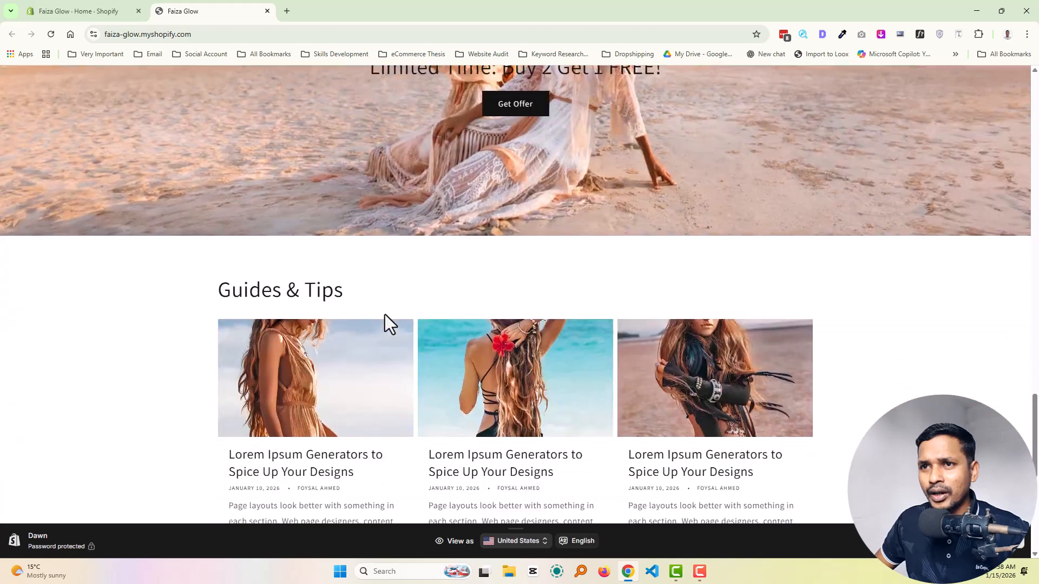
{"action": "scroll", "coordinate": [378, 284], "scroll_direction": "down", "scroll_amount": 4}
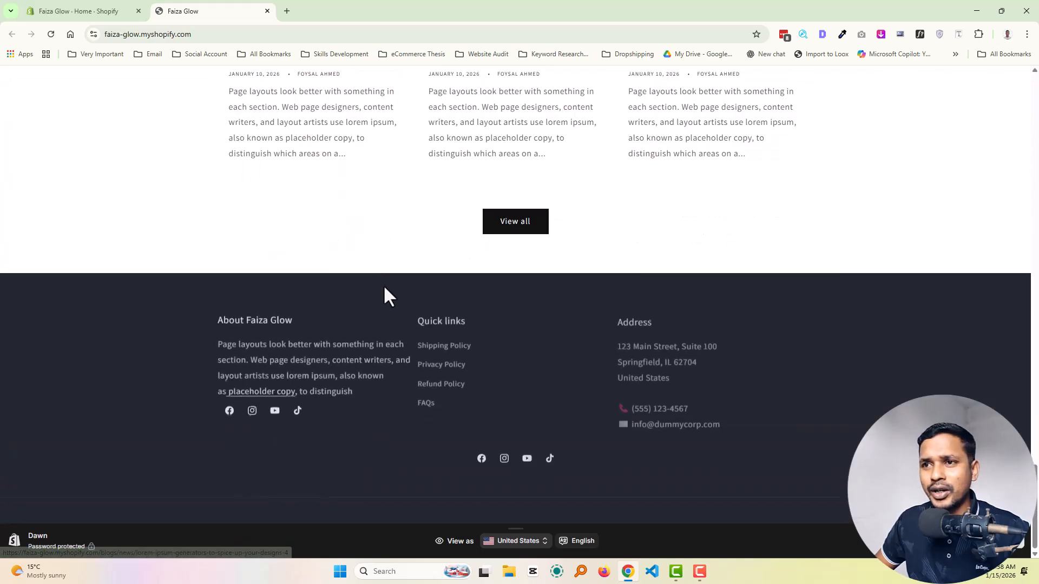
{"action": "scroll", "coordinate": [499, 320], "scroll_direction": "up", "scroll_amount": 10}
{"action": "scroll", "coordinate": [500, 323], "scroll_direction": "down", "scroll_amount": 10}
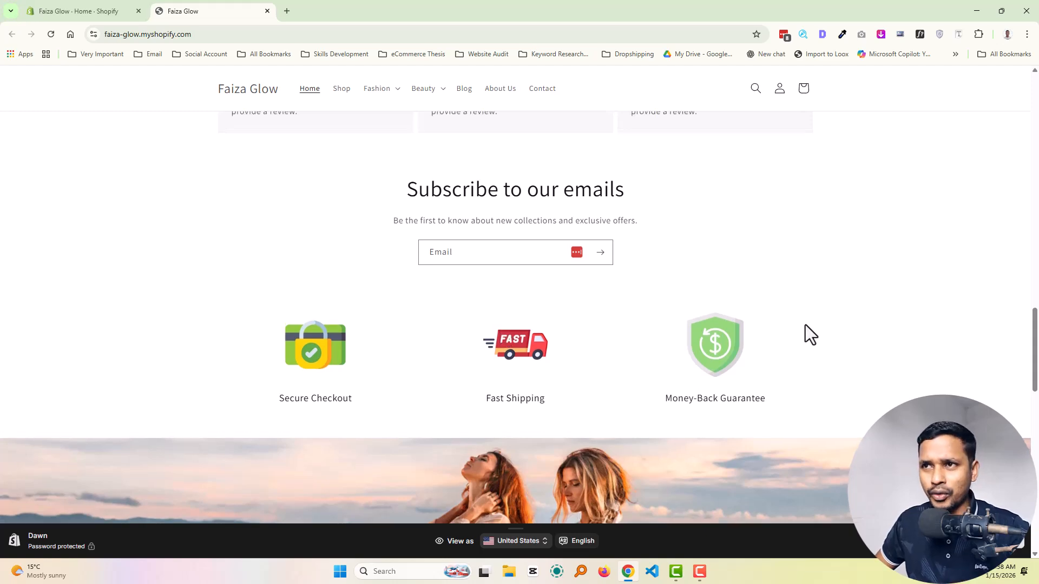
{"action": "scroll", "coordinate": [805, 325], "scroll_direction": "up", "scroll_amount": 6}
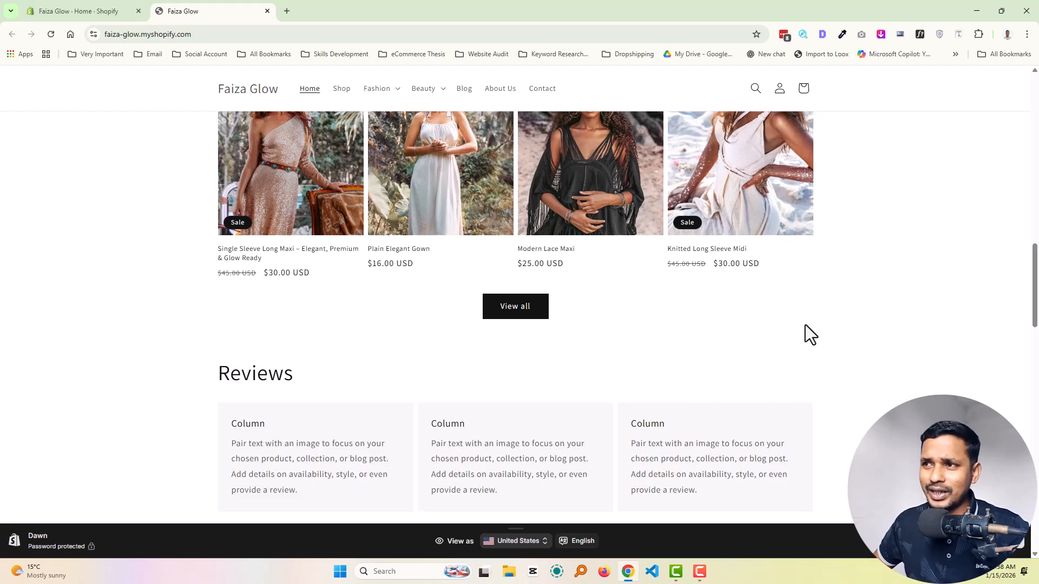
{"action": "scroll", "coordinate": [805, 325], "scroll_direction": "up", "scroll_amount": 10}
{"action": "scroll", "coordinate": [804, 326], "scroll_direction": "up", "scroll_amount": 1}
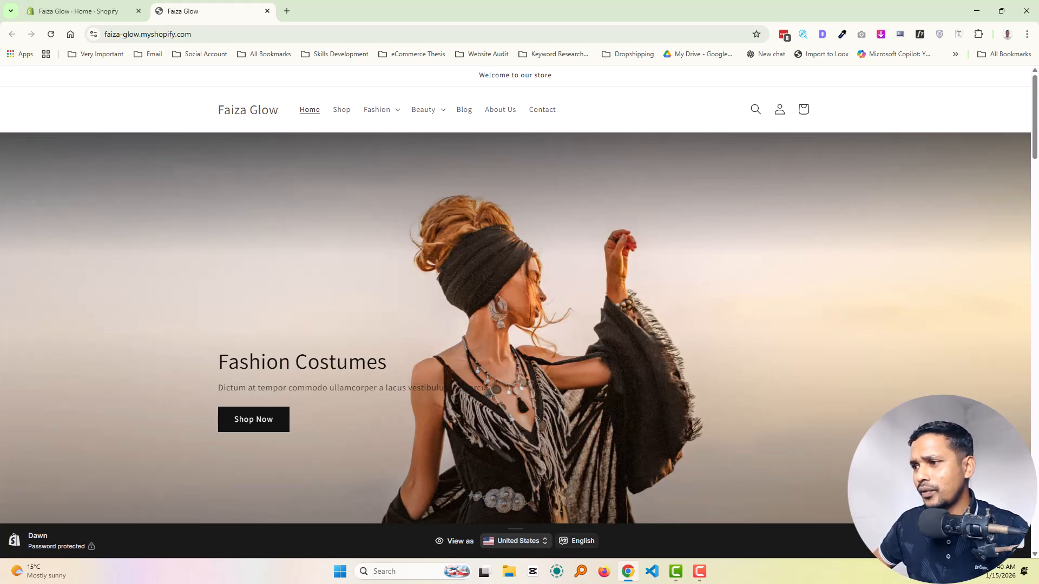
Frame the storefront's announcement bar across the full page width with the screen capture tool and discard the capture.
{"action": "left_click", "coordinate": [907, 577]}
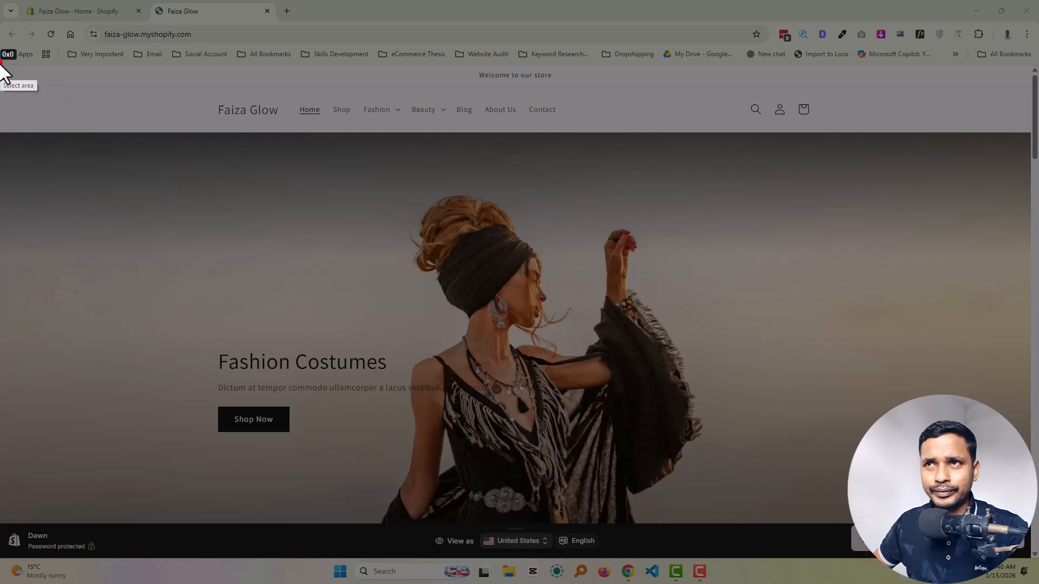
{"action": "left_click_drag", "start_coordinate": [1, 63], "coordinate": [1035, 87]}
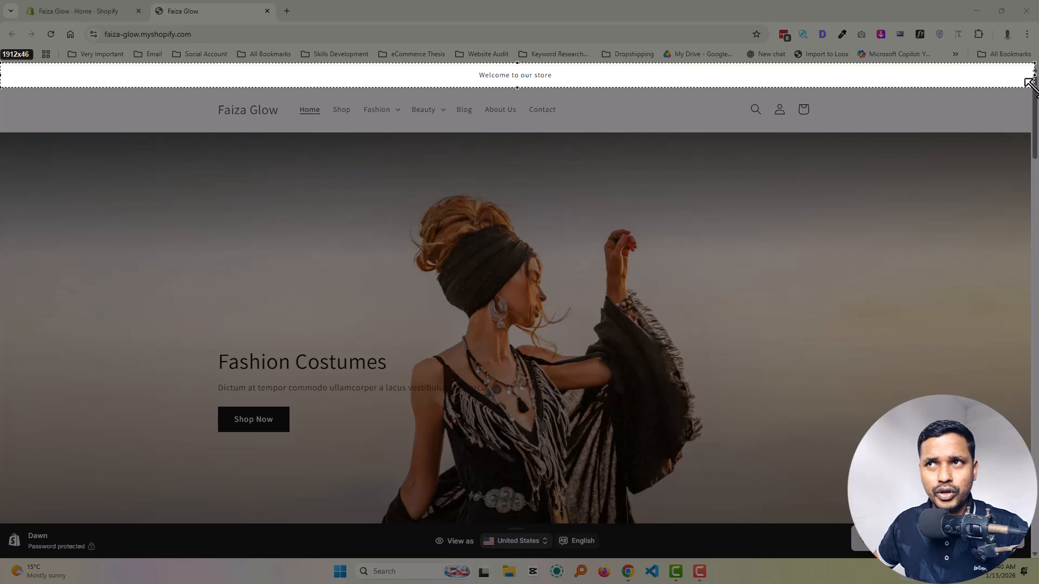
{"action": "left_click_drag", "start_coordinate": [1033, 87], "coordinate": [1034, 86]}
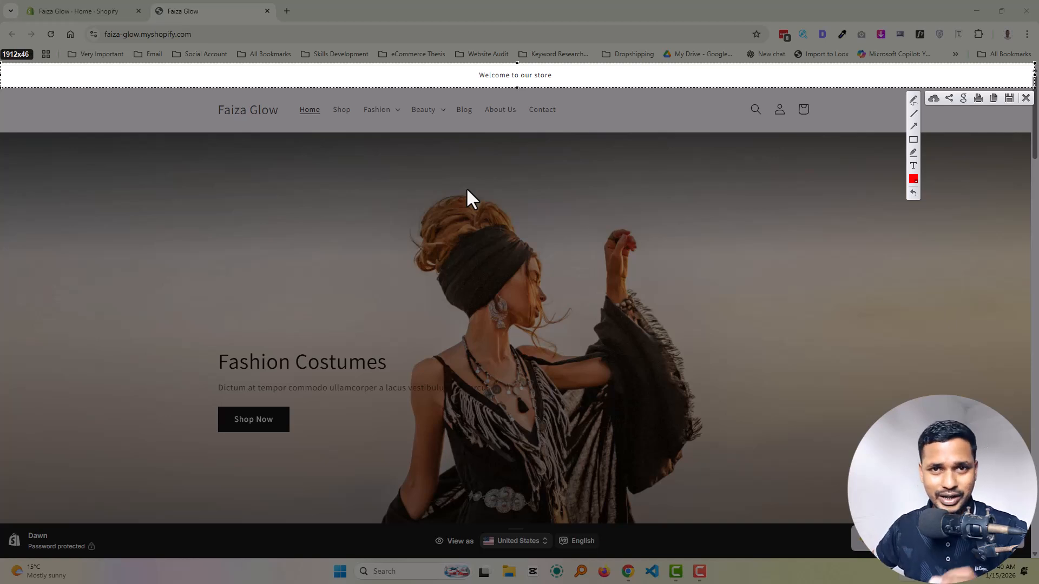
{"action": "left_click", "coordinate": [605, 131]}
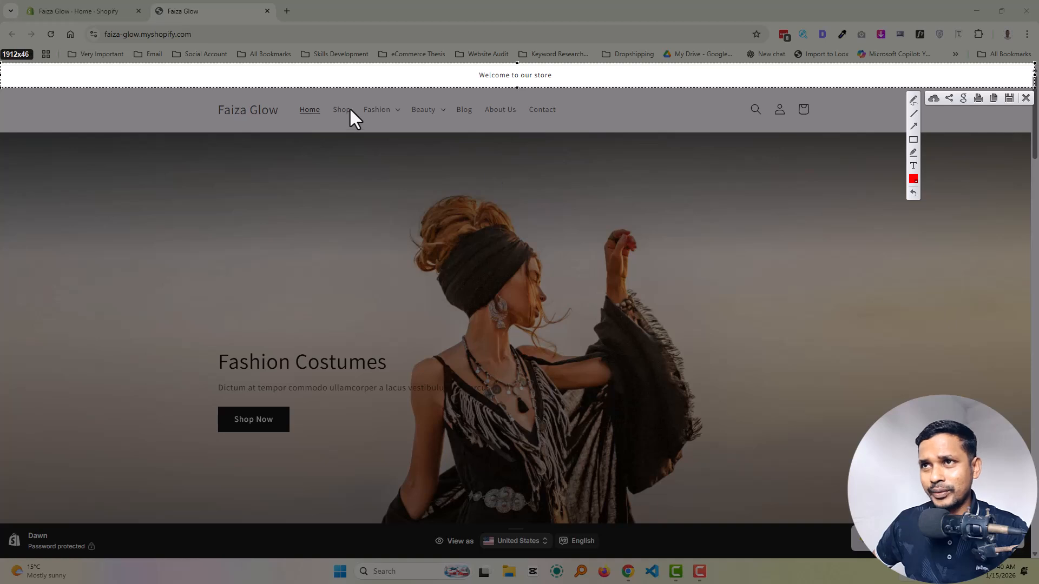
{"action": "key", "text": "Escape"}
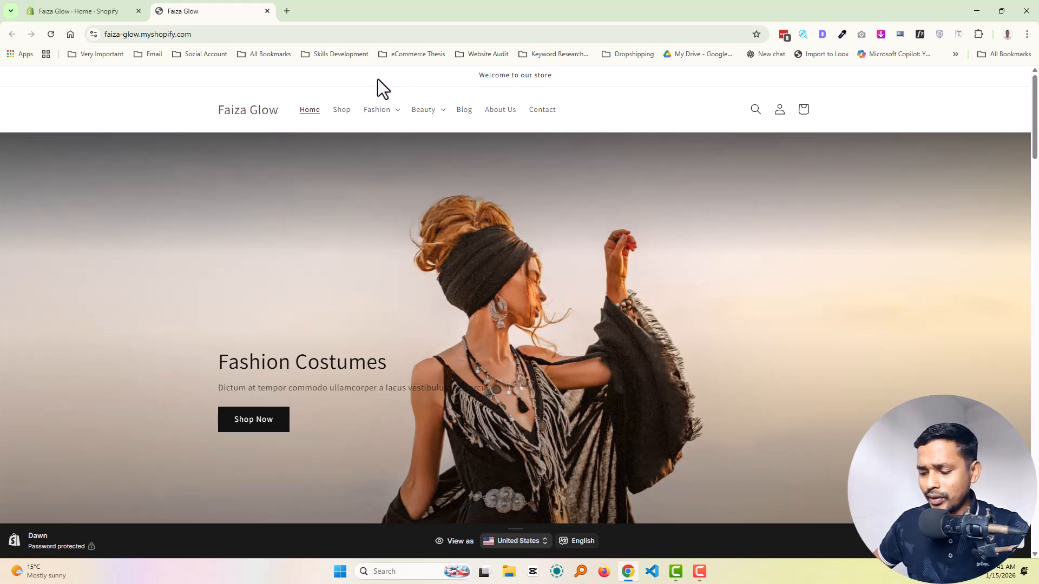
Open the suggested Shopify expert YouTube channel in a new browser tab.
{"action": "left_click", "coordinate": [283, 11]}
{"action": "type", "text": "you"}
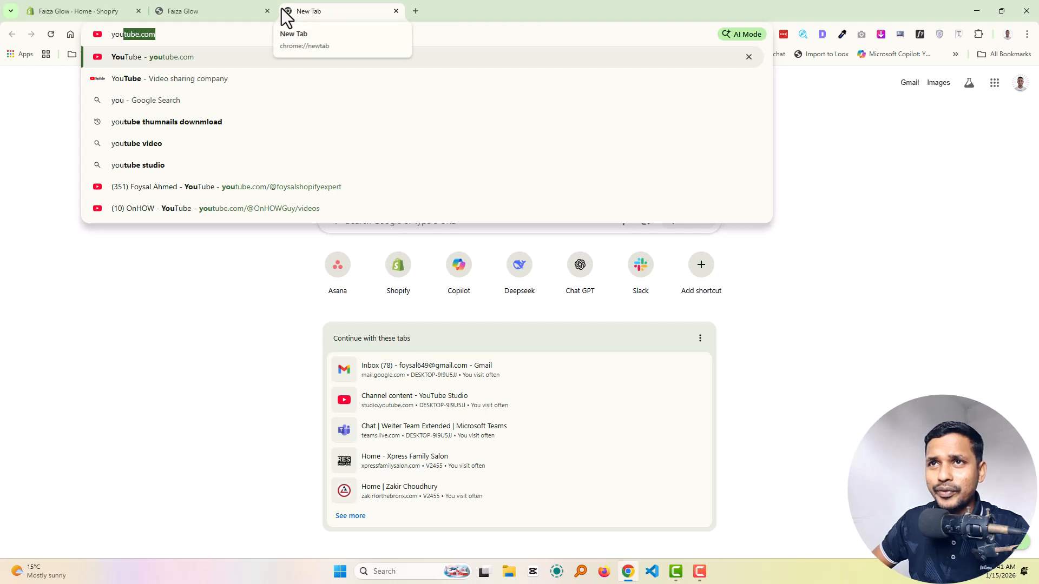
{"action": "key", "text": "Down"}
{"action": "key", "text": "Down"}
{"action": "key", "text": "Down"}
{"action": "key", "text": "Down"}
{"action": "key", "text": "Down"}
{"action": "key", "text": "Down"}
{"action": "key", "text": "Down"}
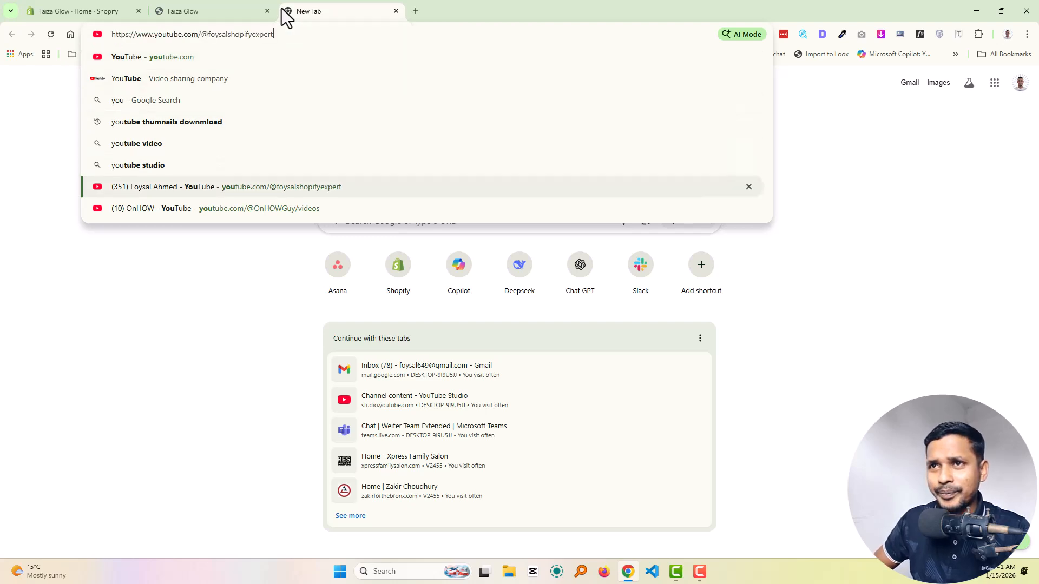
{"action": "key", "text": "Return"}
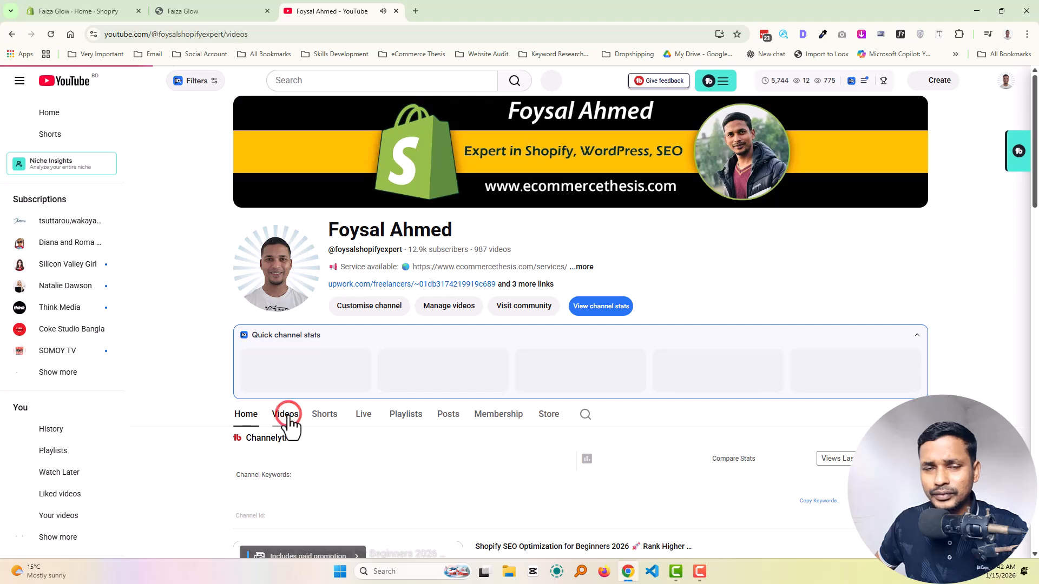
Browse the channel's videos for the announcement bar tutorials and compare them with the Faiza Glow storefront.
{"action": "left_click", "coordinate": [287, 417]}
{"action": "scroll", "coordinate": [407, 306], "scroll_direction": "down", "scroll_amount": 7}
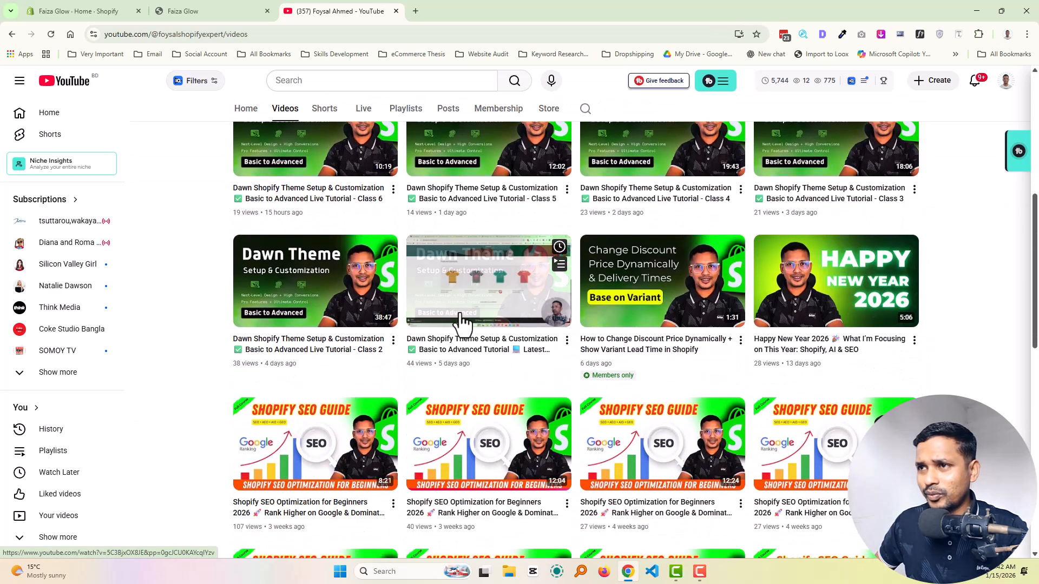
{"action": "scroll", "coordinate": [471, 328], "scroll_direction": "down", "scroll_amount": 8}
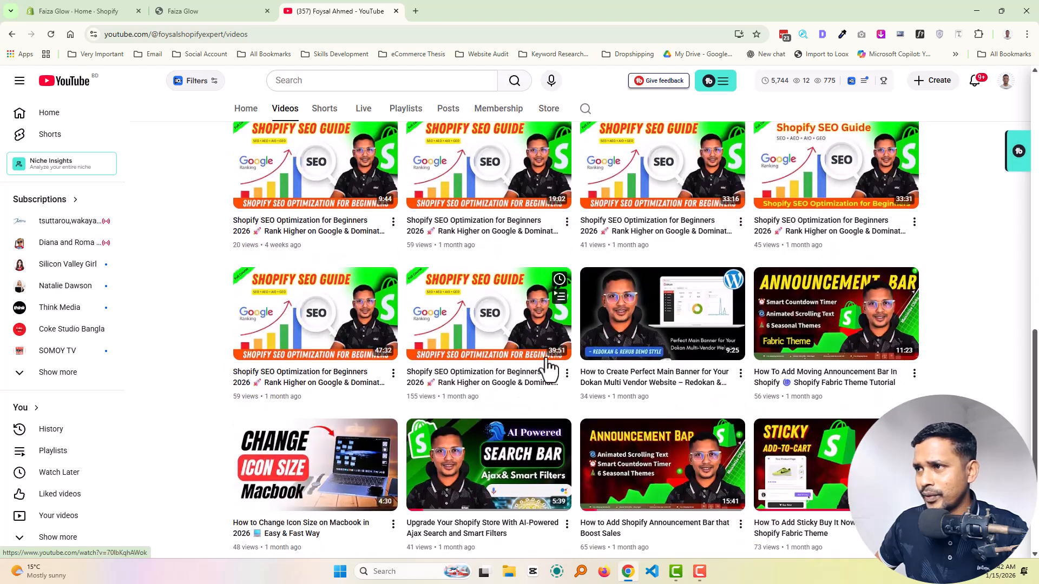
{"action": "scroll", "coordinate": [919, 340], "scroll_direction": "down", "scroll_amount": 1}
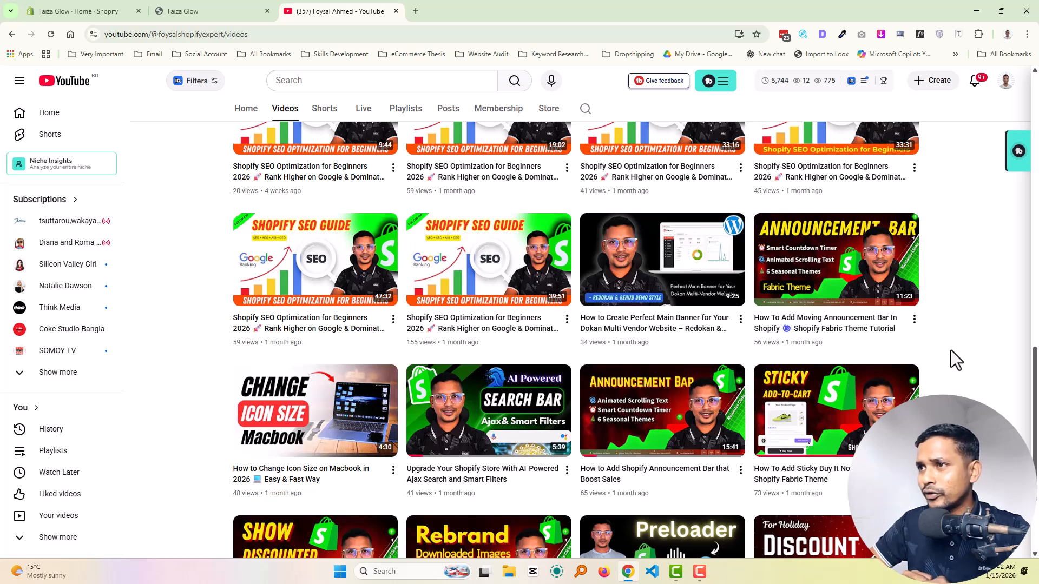
{"action": "mouse_move", "coordinate": [813, 259]}
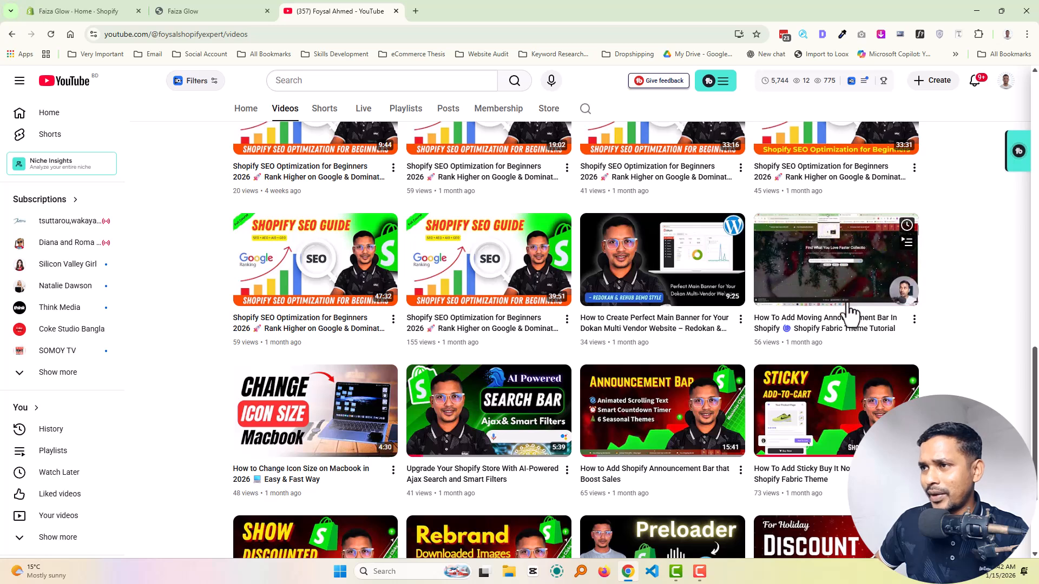
{"action": "left_click", "coordinate": [223, 10]}
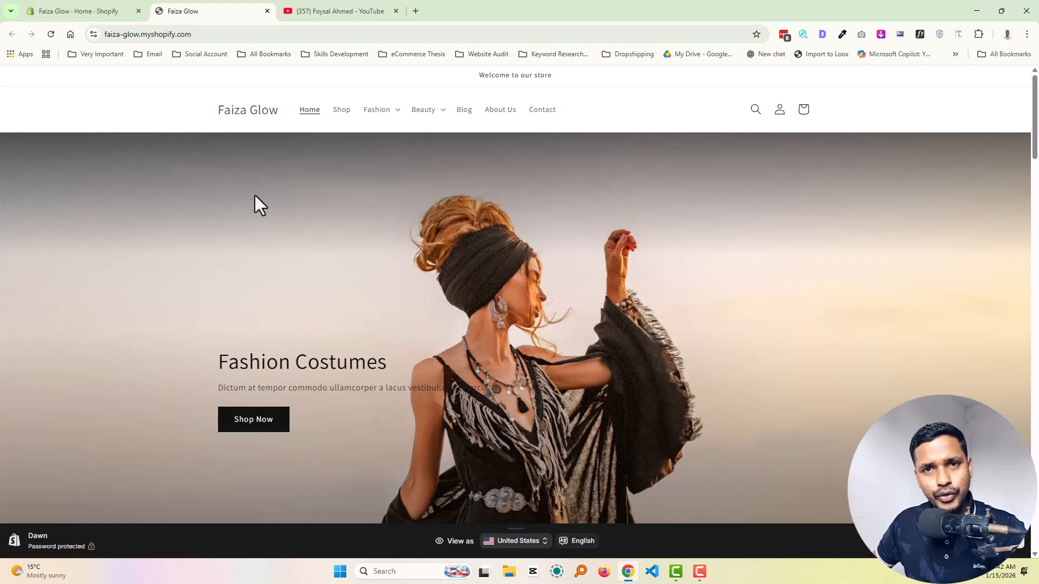
{"action": "left_click", "coordinate": [332, 8]}
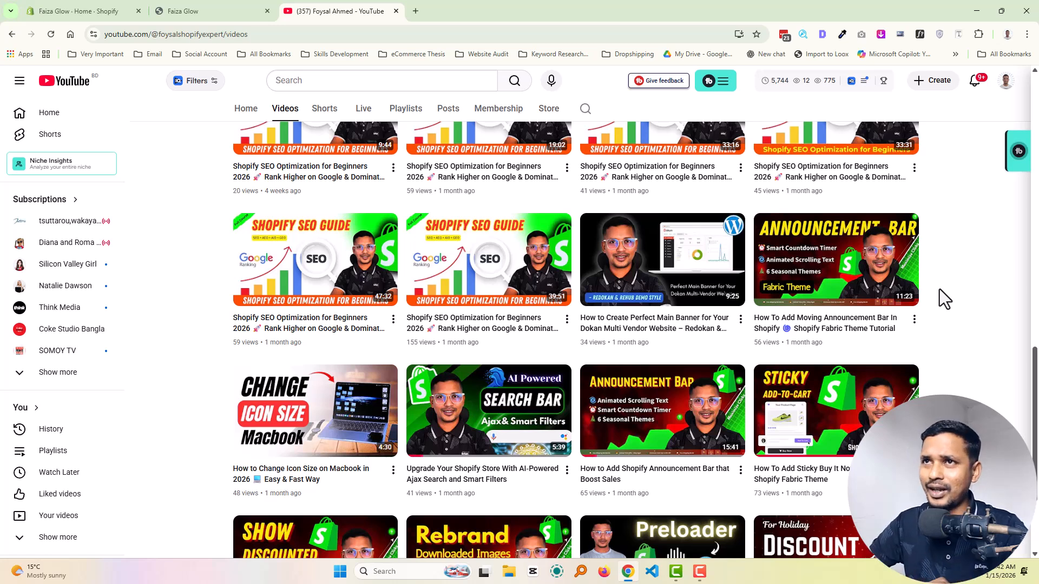
{"action": "left_click", "coordinate": [225, 8]}
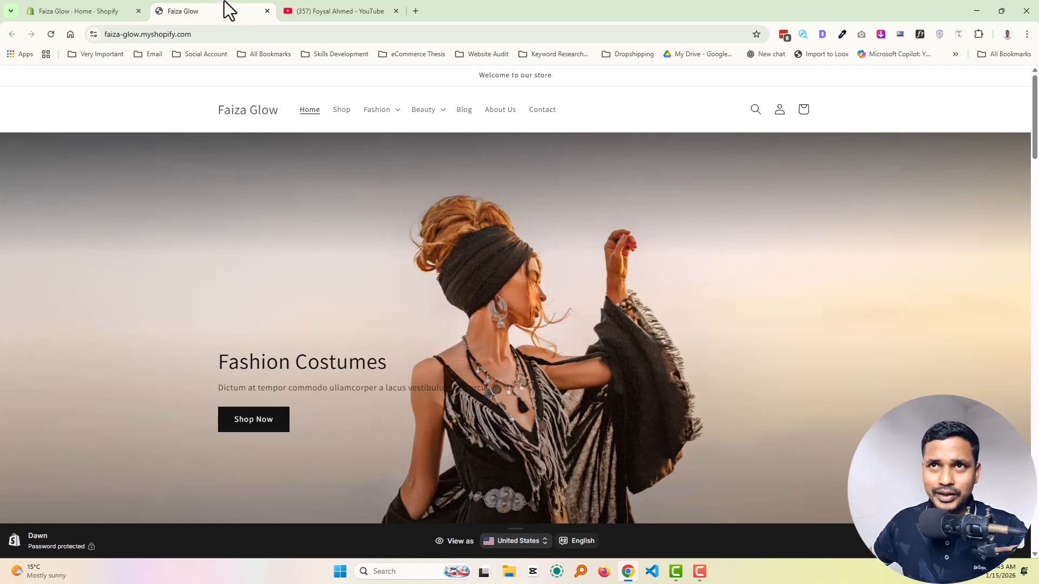
Return to the Shopify admin and open the current Dawn theme of the online store for editing.
{"action": "left_click", "coordinate": [105, 5]}
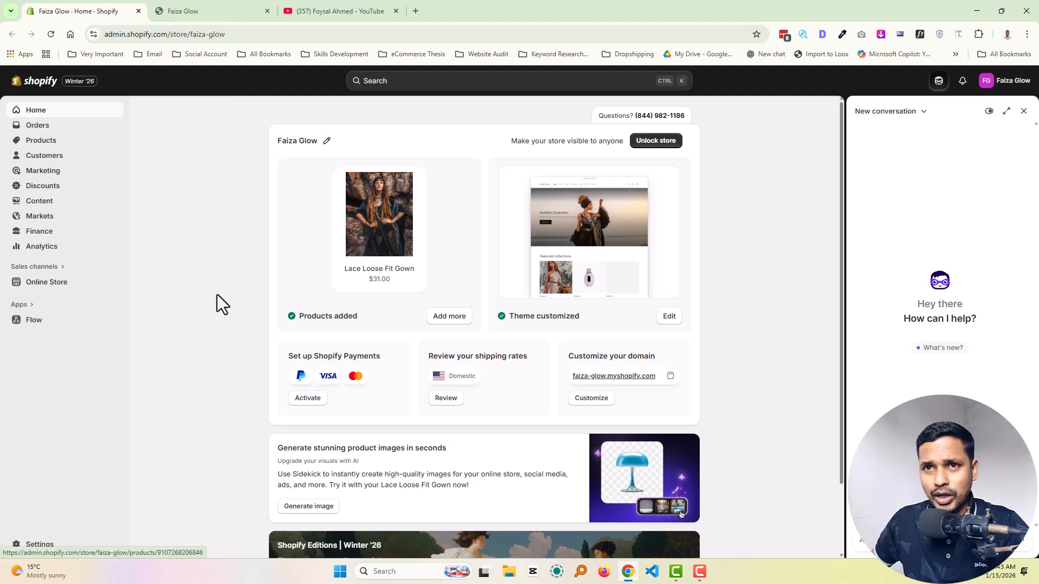
{"action": "left_click", "coordinate": [37, 285]}
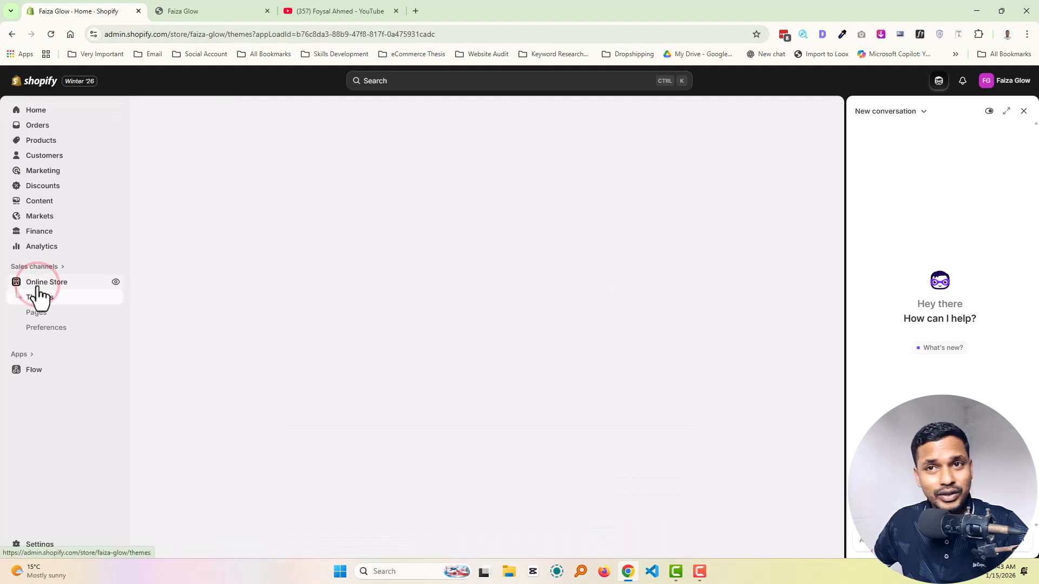
{"action": "left_click", "coordinate": [37, 296]}
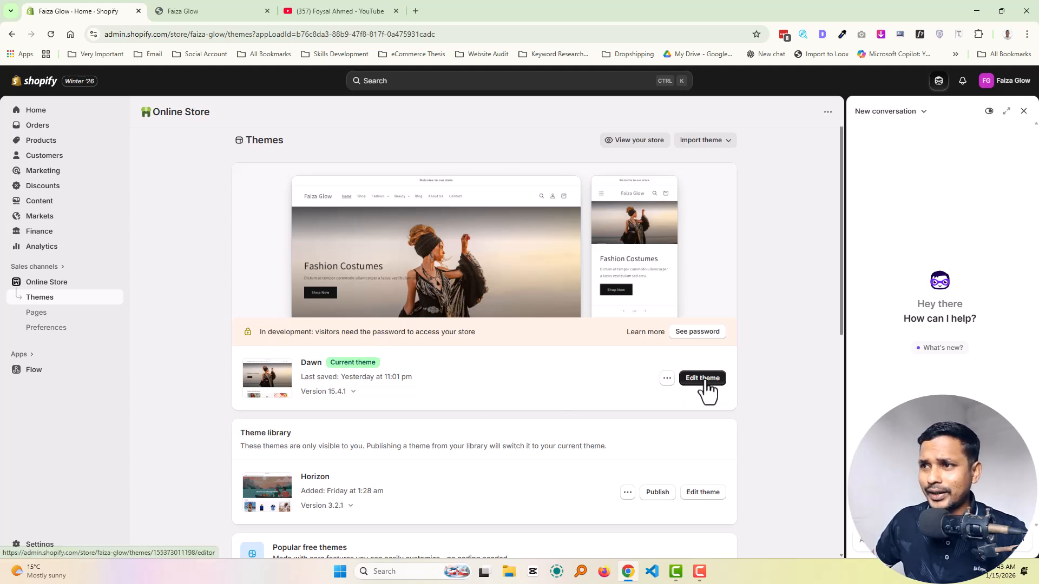
{"action": "left_click", "coordinate": [705, 383]}
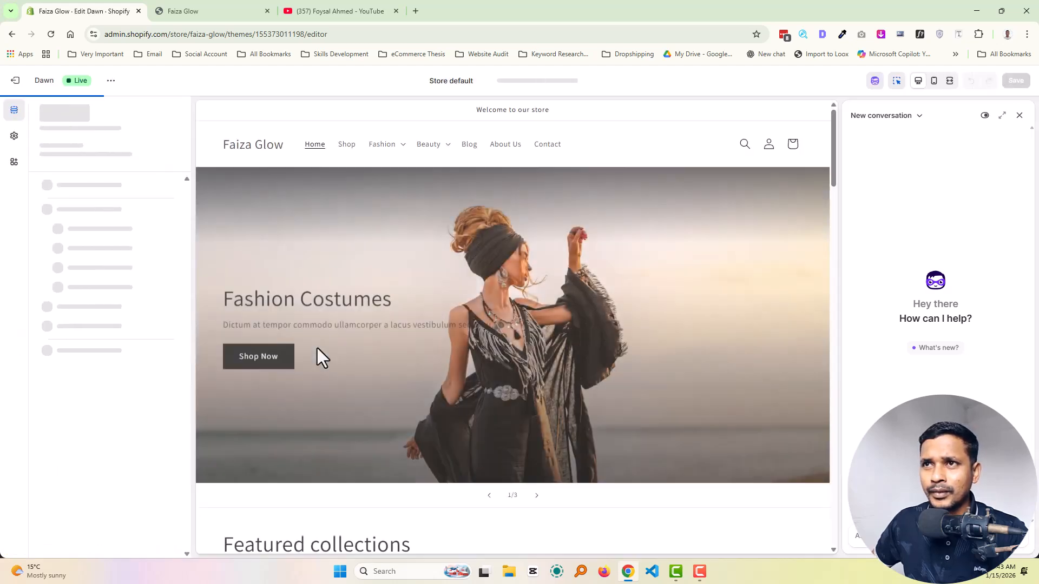
Turn on auto-rotation for the announcement bar and set its color scheme to Scheme 4.
{"action": "left_click", "coordinate": [83, 150]}
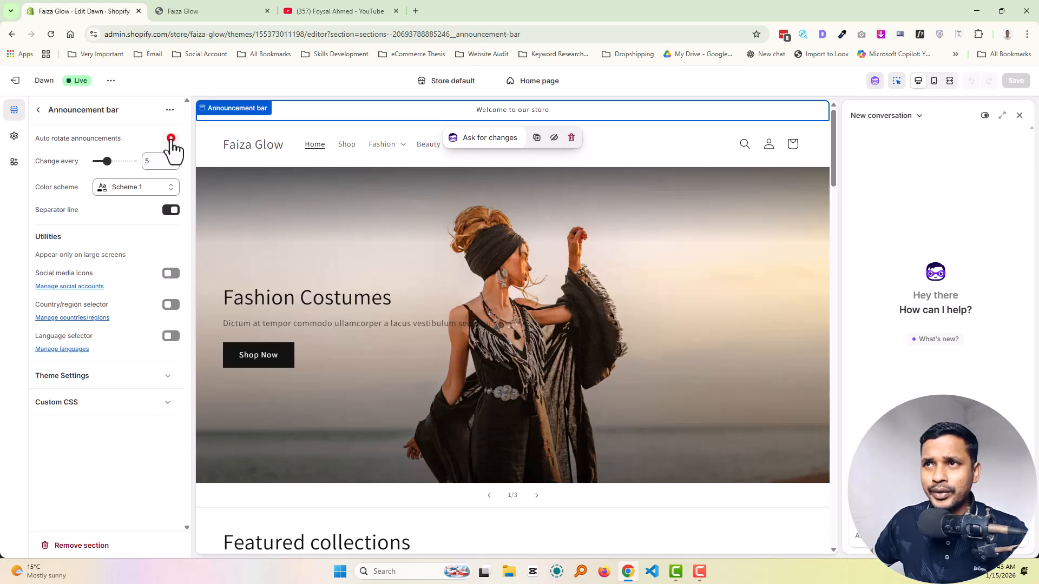
{"action": "left_click", "coordinate": [170, 140]}
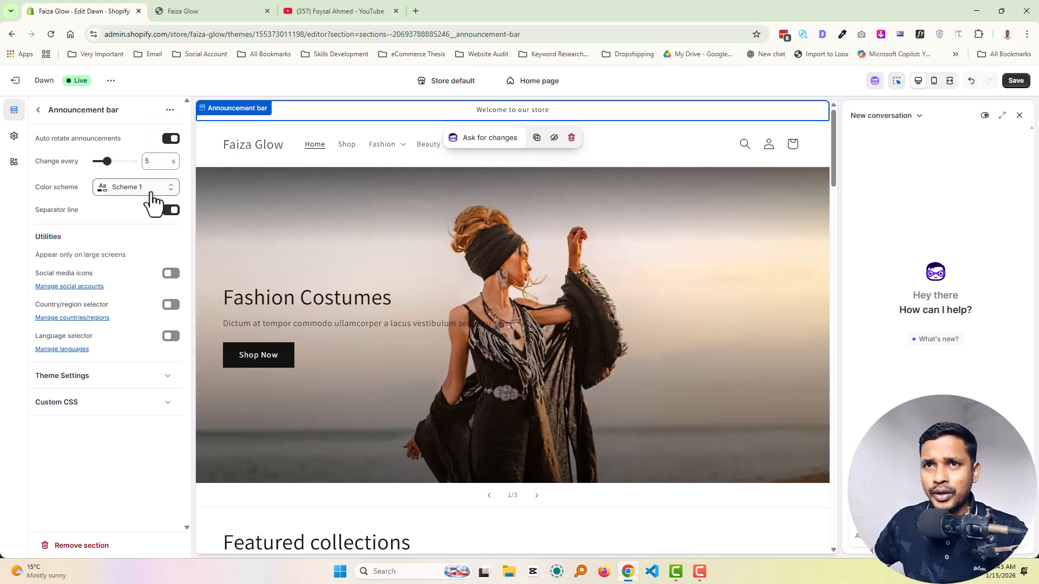
{"action": "left_click", "coordinate": [150, 189]}
{"action": "left_click", "coordinate": [138, 304]}
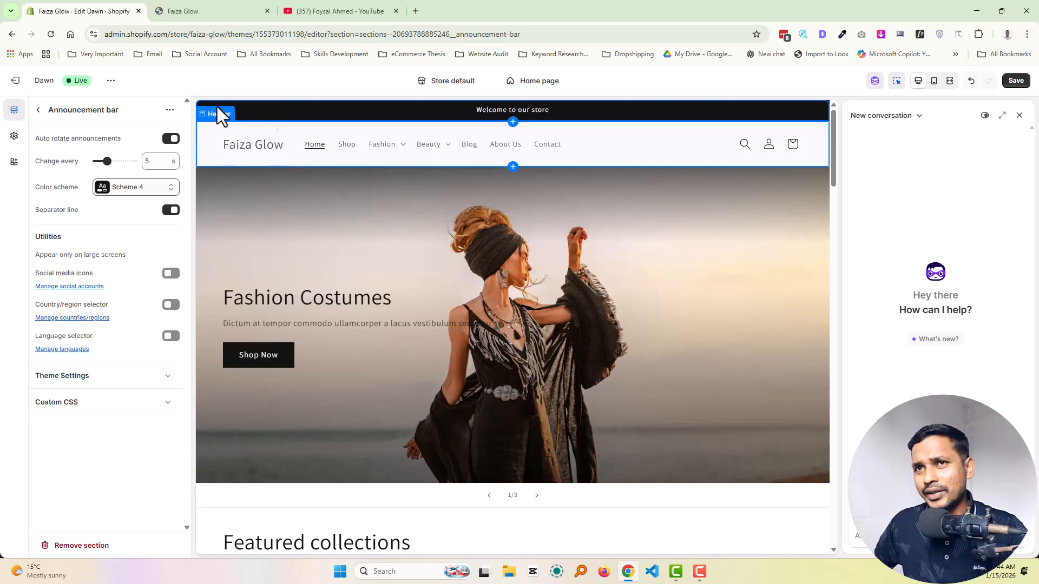
Leave the theme editor without saving the announcement bar changes and reopen the Dawn theme for editing.
{"action": "left_click", "coordinate": [17, 82]}
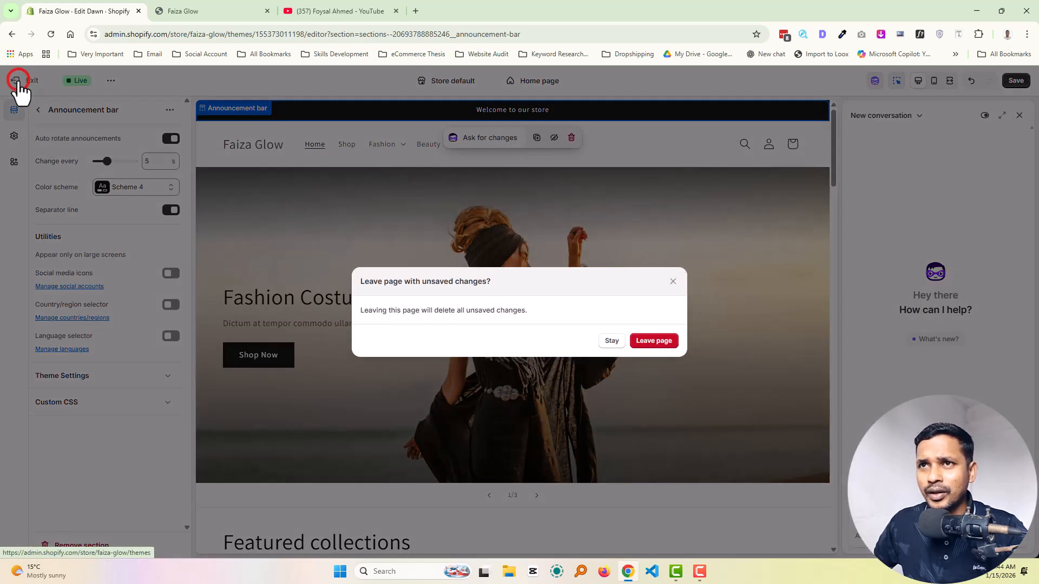
{"action": "left_click", "coordinate": [652, 340]}
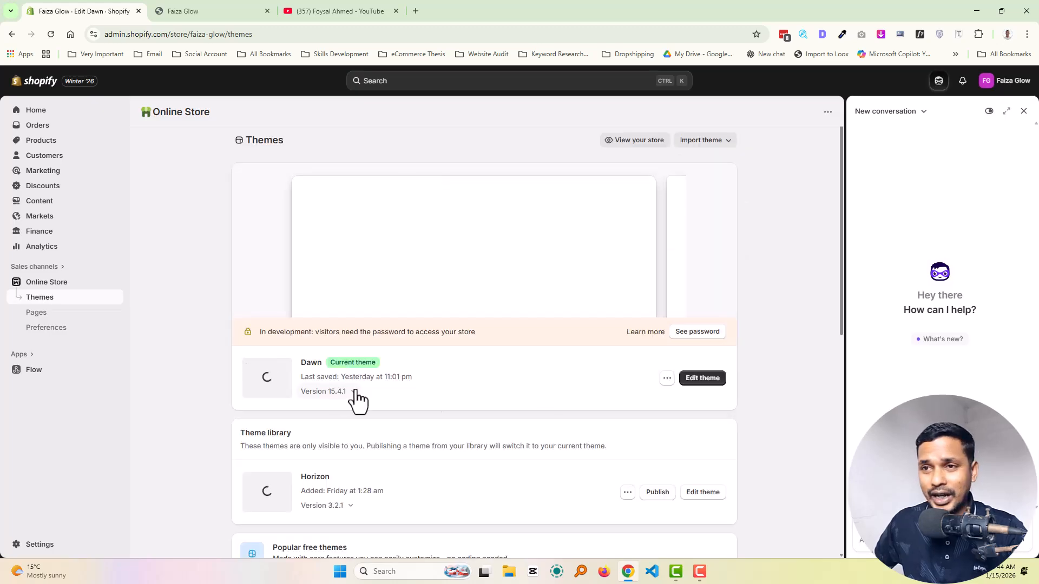
{"action": "left_click", "coordinate": [698, 381]}
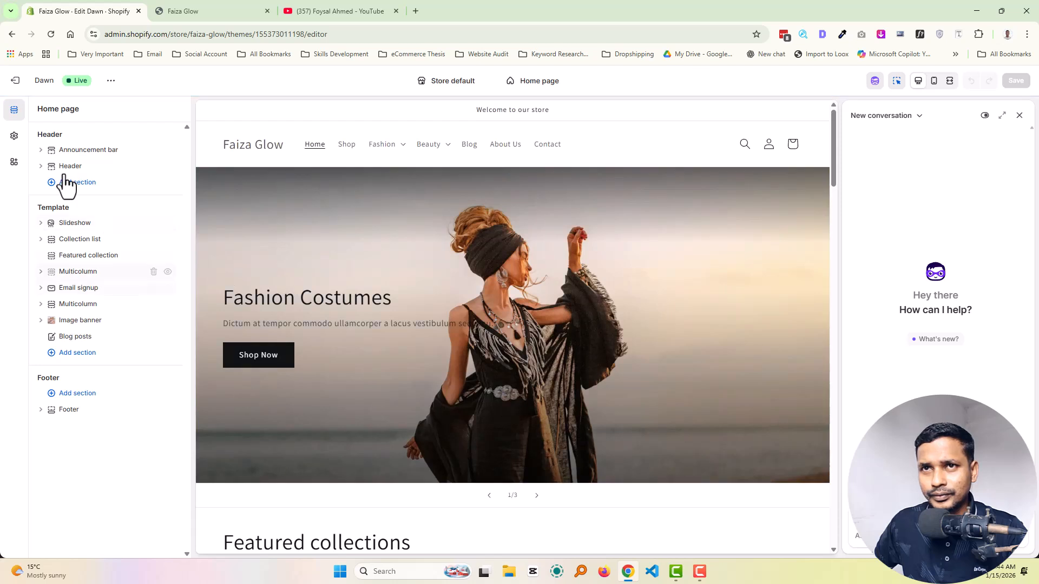
Leave the theme editor and open the Dawn theme's code for editing.
{"action": "left_click", "coordinate": [16, 81]}
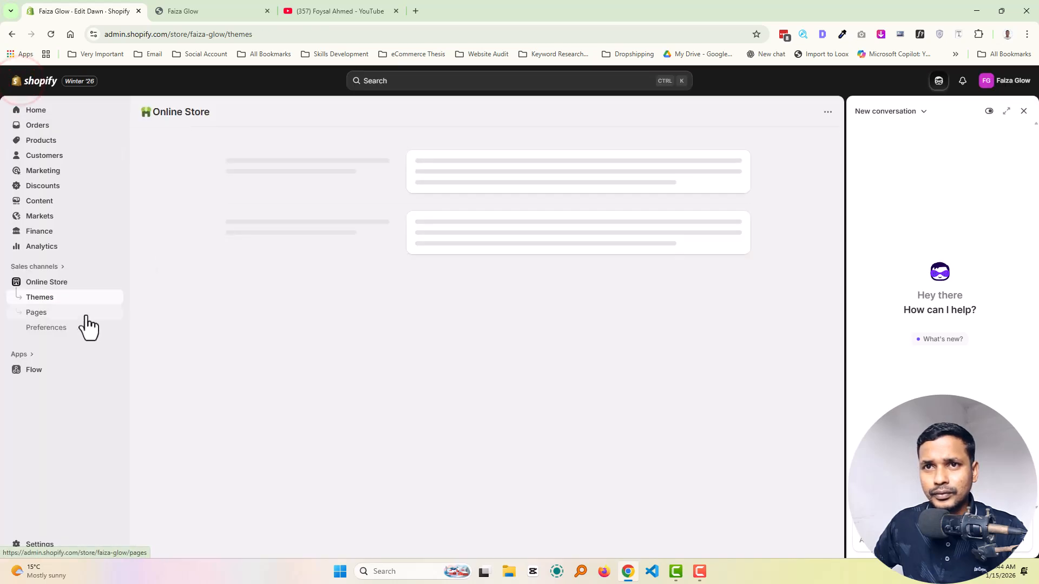
{"action": "left_click", "coordinate": [667, 378]}
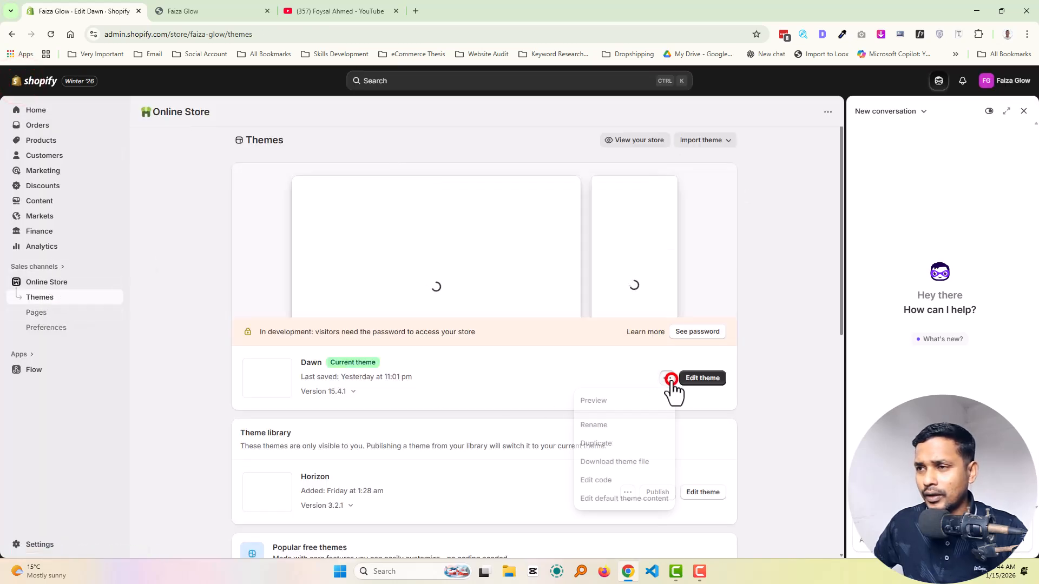
{"action": "left_click", "coordinate": [597, 479]}
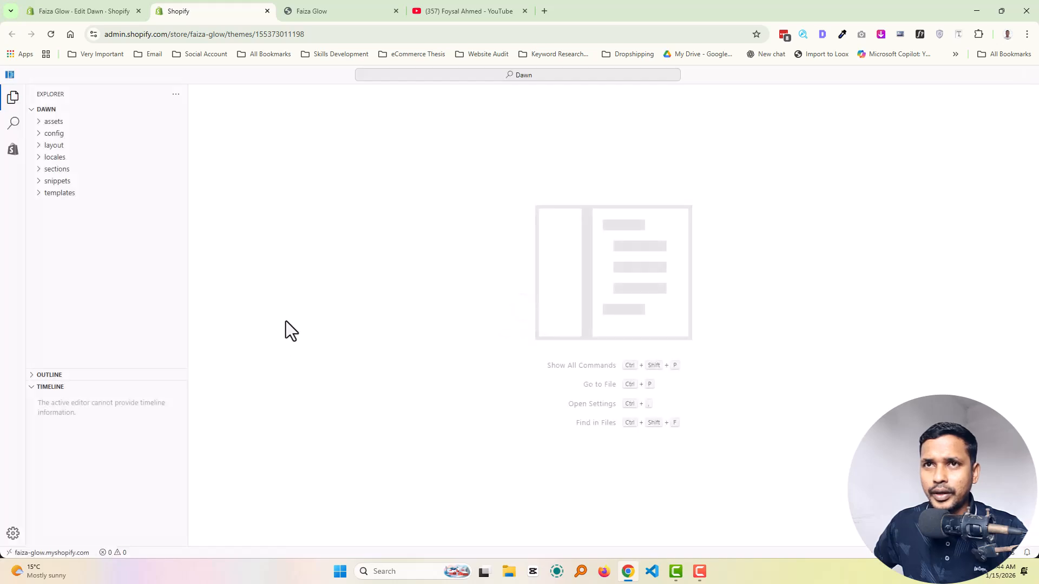
Search the theme files for "ann", open announcement-bar.liquid and look through its code.
{"action": "left_click", "coordinate": [438, 76]}
{"action": "type", "text": "ann"}
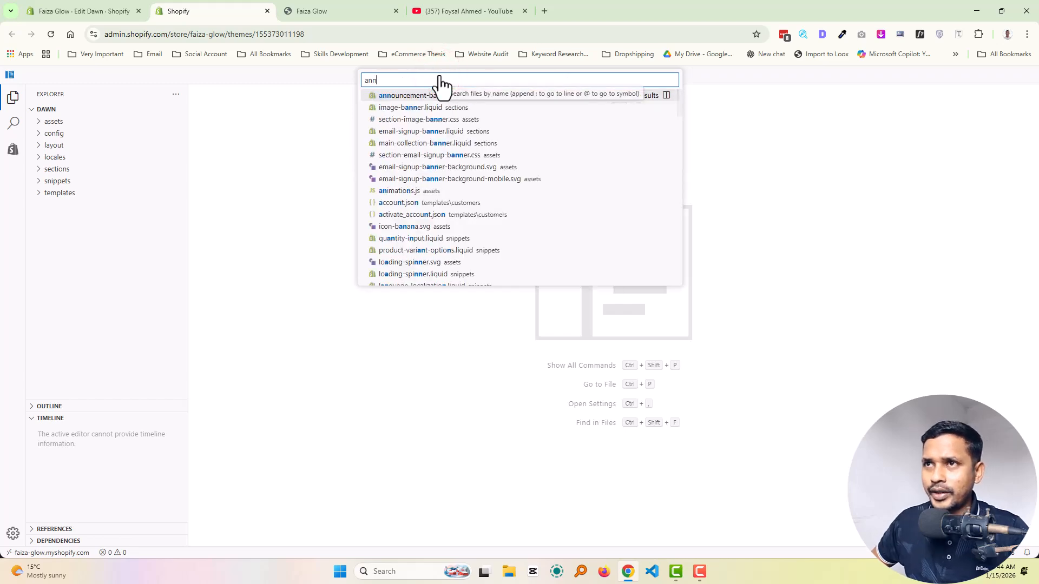
{"action": "left_click", "coordinate": [389, 96]}
{"action": "scroll", "coordinate": [432, 279], "scroll_direction": "down", "scroll_amount": 3}
{"action": "scroll", "coordinate": [447, 262], "scroll_direction": "up", "scroll_amount": 3}
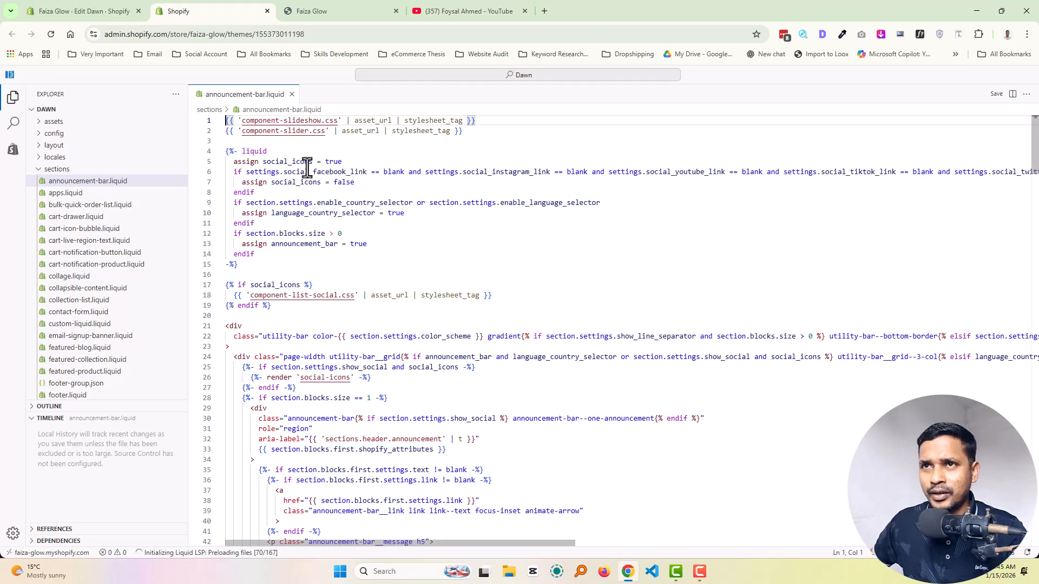
{"action": "scroll", "coordinate": [394, 248], "scroll_direction": "down", "scroll_amount": 3}
{"action": "scroll", "coordinate": [399, 240], "scroll_direction": "up", "scroll_amount": 3}
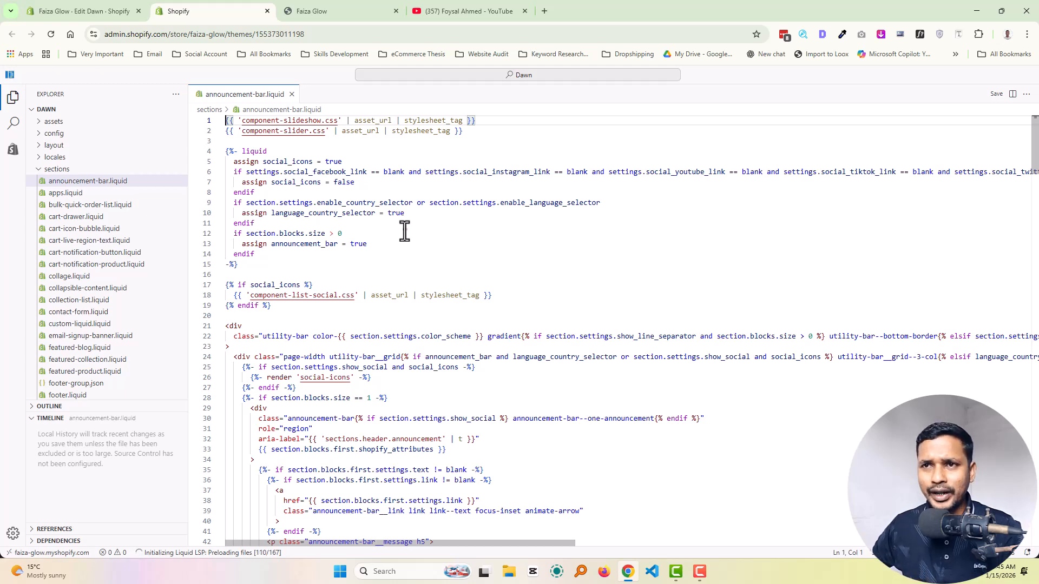
{"action": "key", "text": "ctrl+a"}
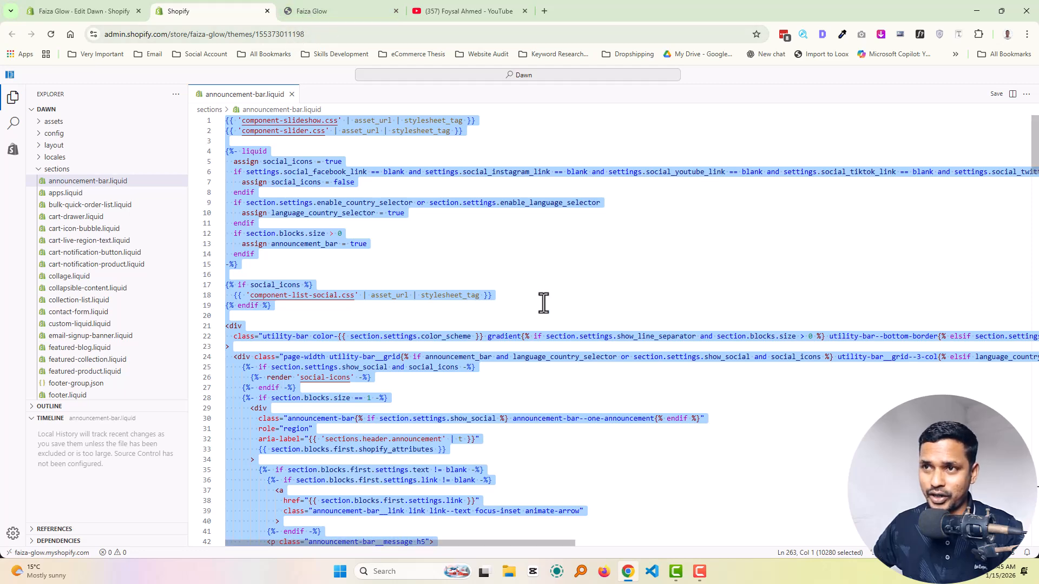
{"action": "left_click", "coordinate": [569, 303]}
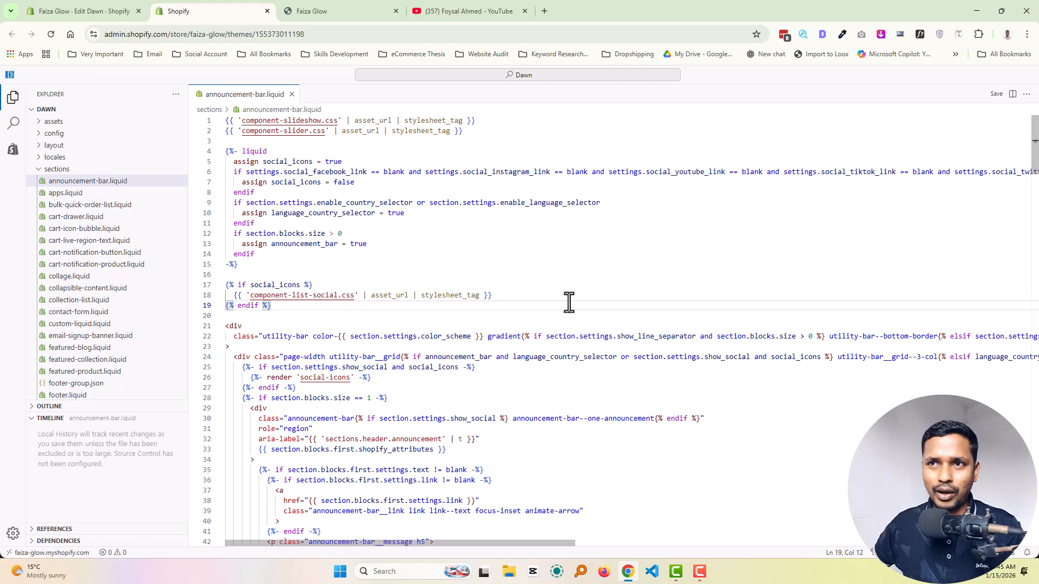
Switch to the Faiza Glow storefront, inspect the page with the developer tools and widen the tools pane.
{"action": "left_click", "coordinate": [341, 9]}
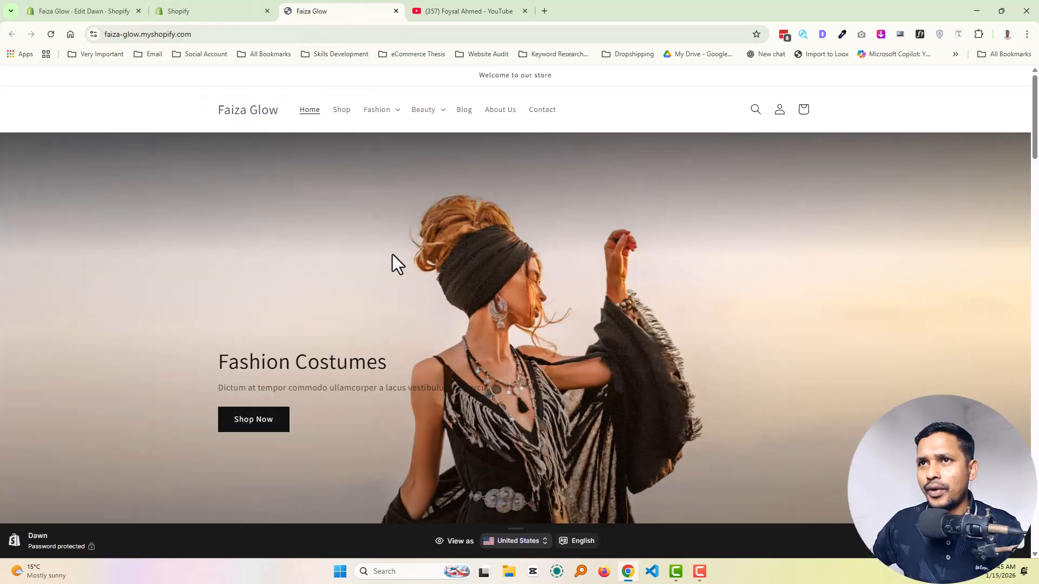
{"action": "right_click", "coordinate": [593, 133]}
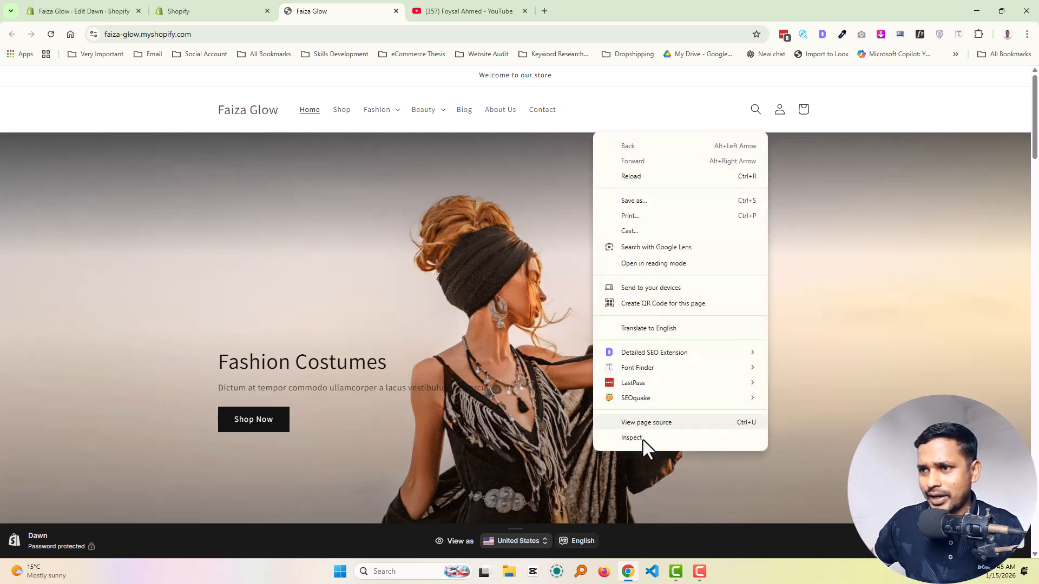
{"action": "right_click", "coordinate": [531, 193]}
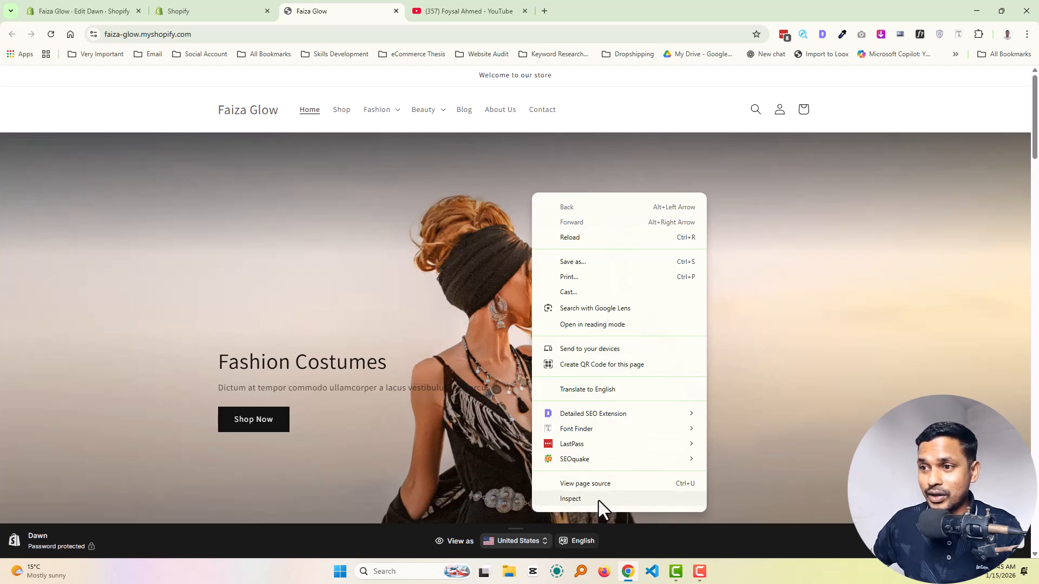
{"action": "left_click", "coordinate": [571, 498]}
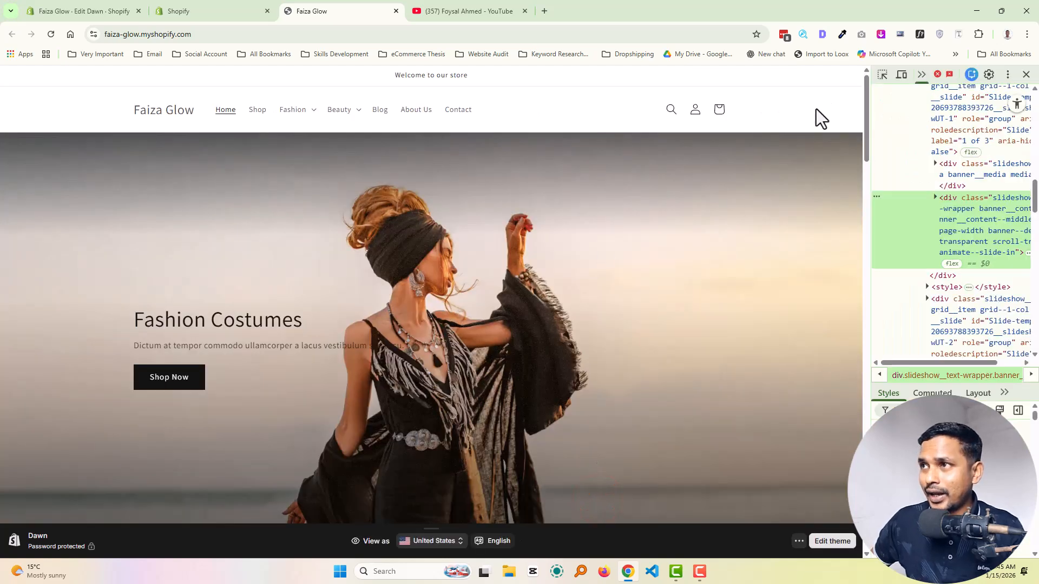
{"action": "left_click", "coordinate": [882, 76]}
{"action": "left_click", "coordinate": [869, 87]}
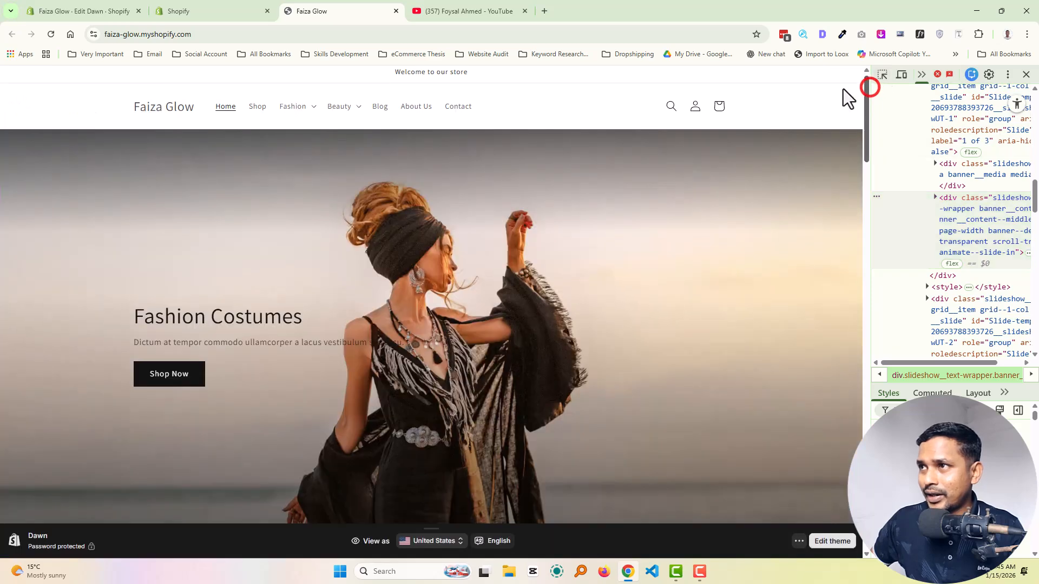
{"action": "left_click_drag", "start_coordinate": [869, 169], "coordinate": [824, 161]}
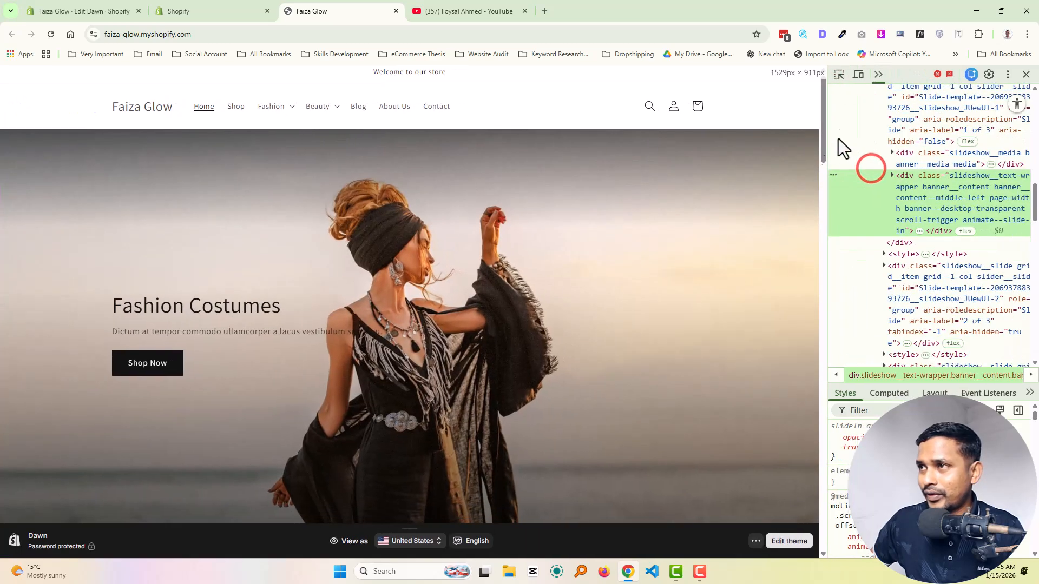
Pick the "Welcome to our store" text in the inspector and select its parent announcement-bar__message paragraph to show its styles.
{"action": "left_click", "coordinate": [839, 74]}
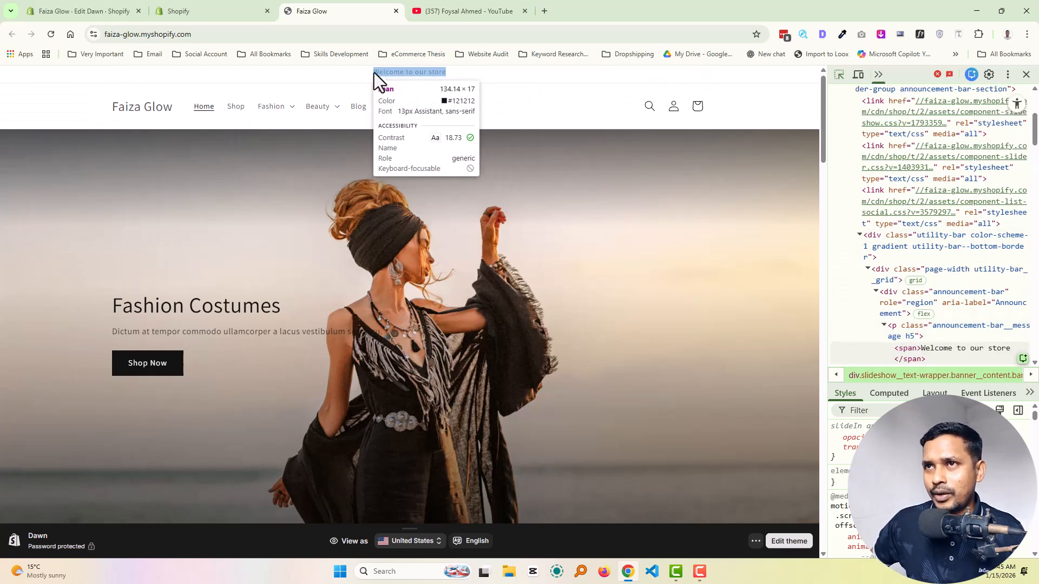
{"action": "left_click", "coordinate": [418, 74]}
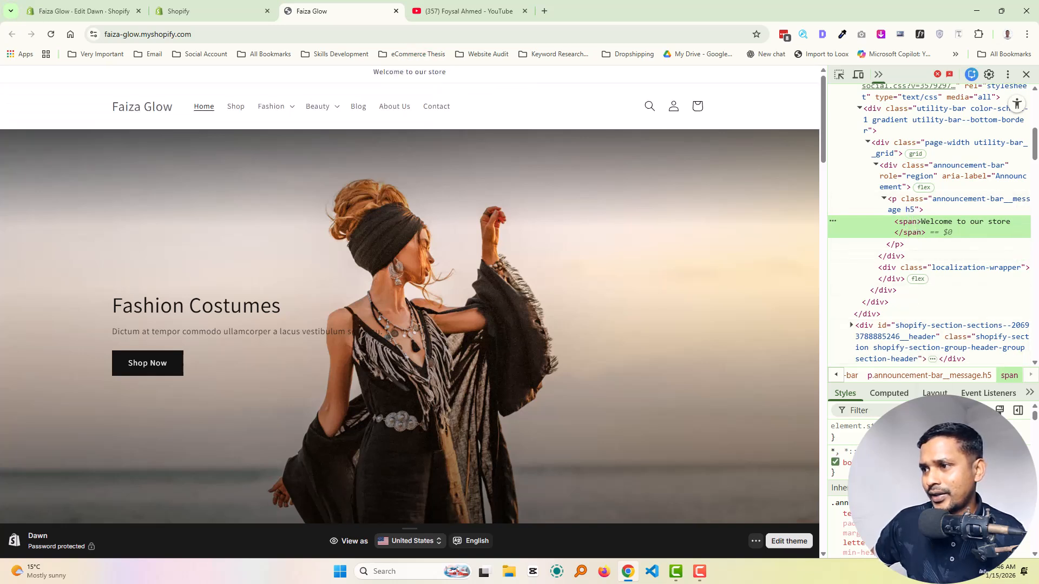
{"action": "scroll", "coordinate": [852, 487], "scroll_direction": "down", "scroll_amount": 3}
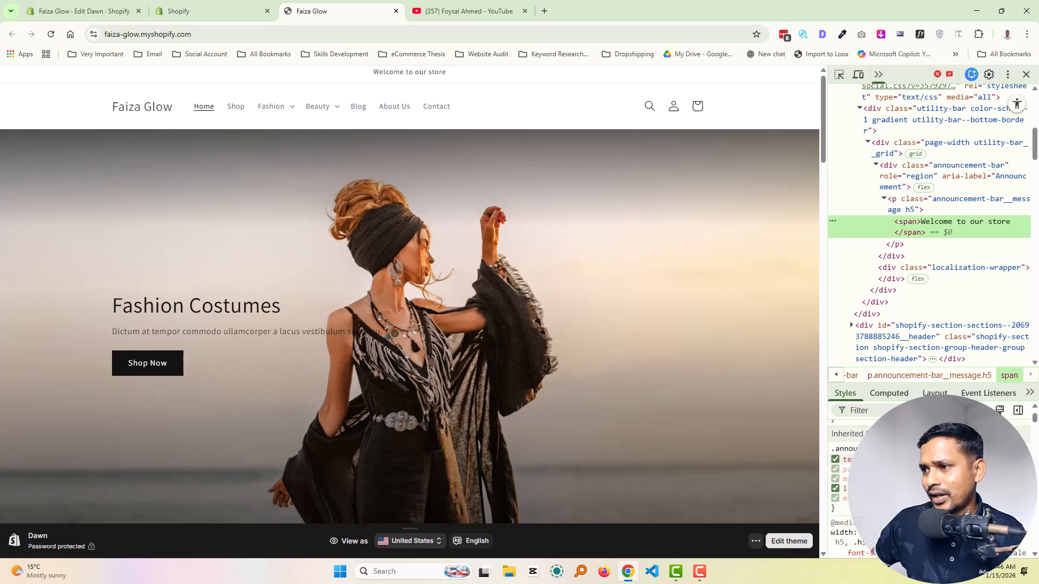
{"action": "scroll", "coordinate": [934, 506], "scroll_direction": "up", "scroll_amount": 5}
{"action": "scroll", "coordinate": [934, 505], "scroll_direction": "down", "scroll_amount": 2}
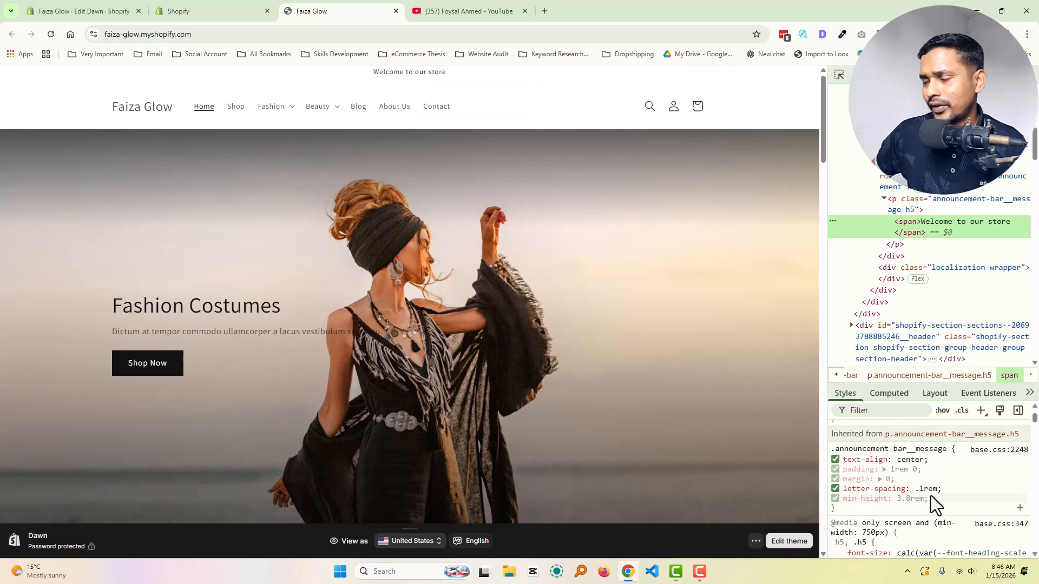
{"action": "left_click", "coordinate": [907, 200]}
{"action": "scroll", "coordinate": [944, 463], "scroll_direction": "up", "scroll_amount": 2}
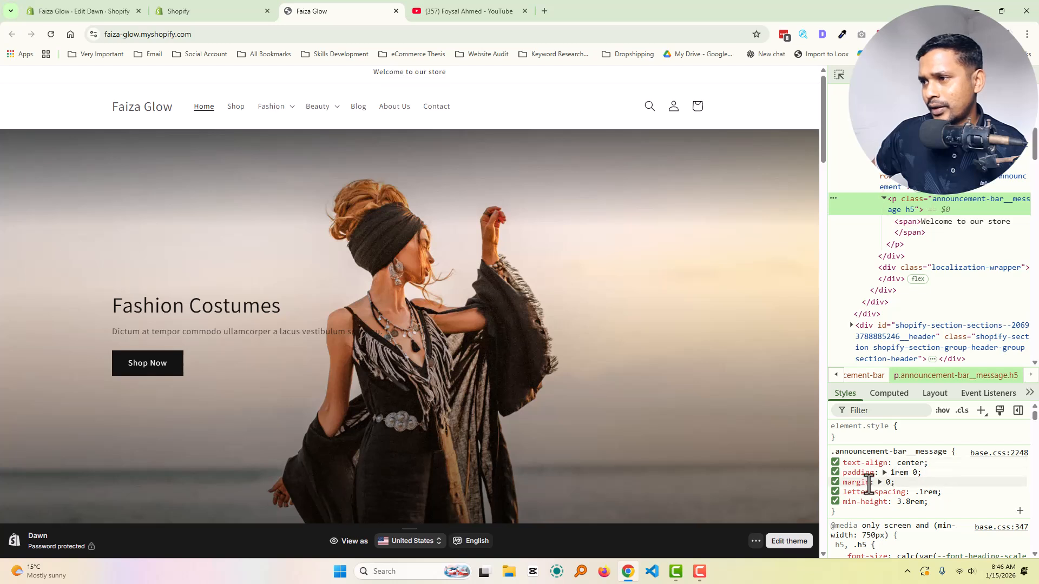
Add a font-size to the .announcement-bar__message rule, trying 24px first and reducing it to 16px.
{"action": "left_click", "coordinate": [967, 506]}
{"action": "type", "text": "font"}
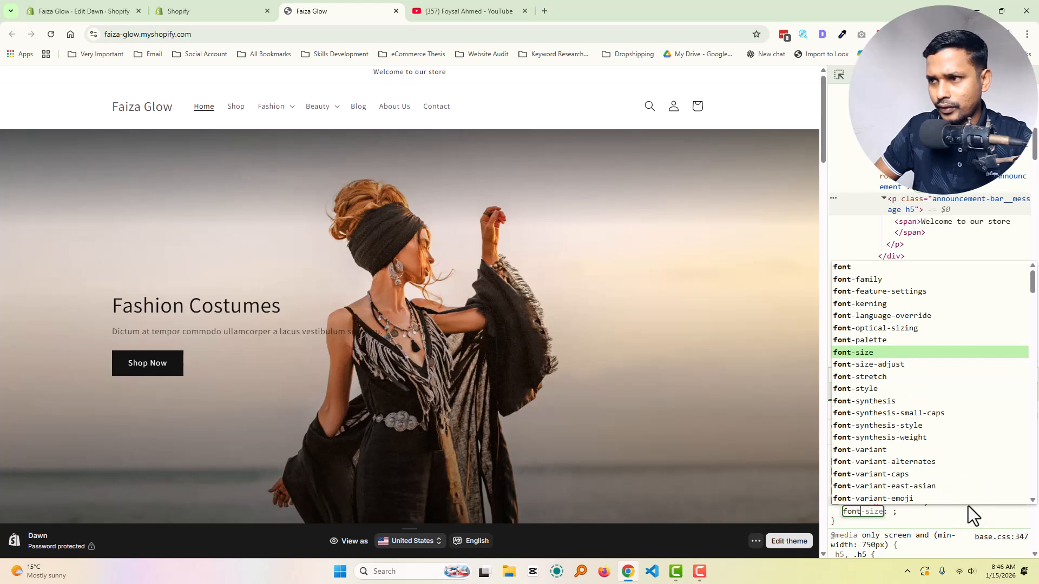
{"action": "key", "text": "Tab"}
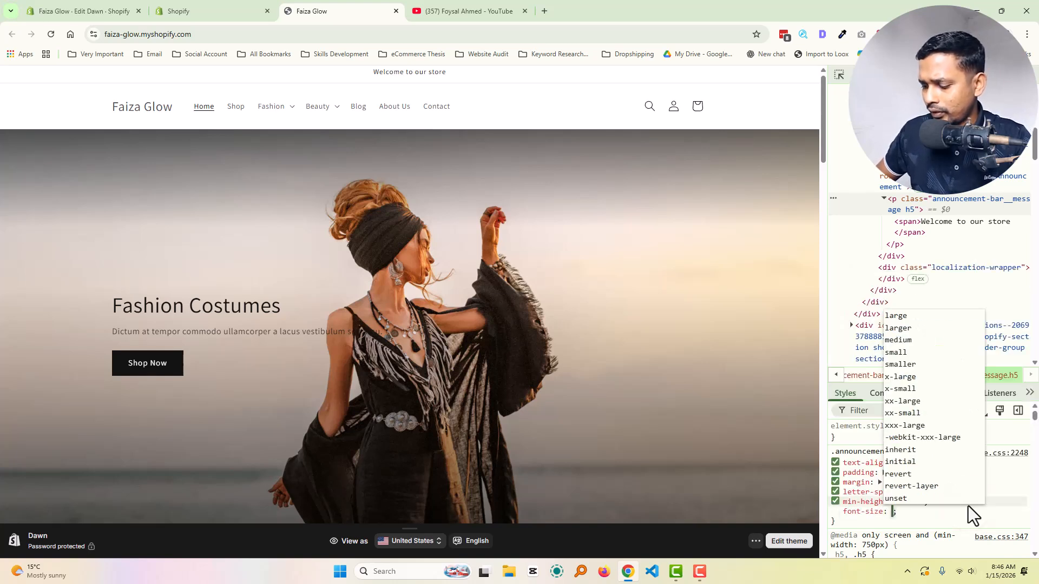
{"action": "type", "text": "24px"}
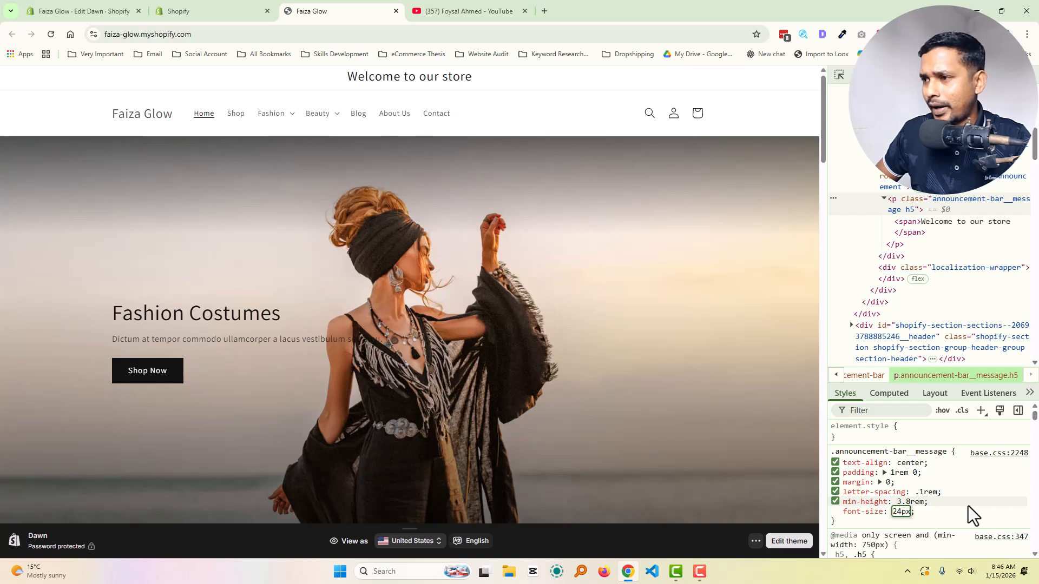
{"action": "key", "text": "Down"}
{"action": "key", "text": "Down"}
{"action": "key", "text": "Down"}
{"action": "key", "text": "Down"}
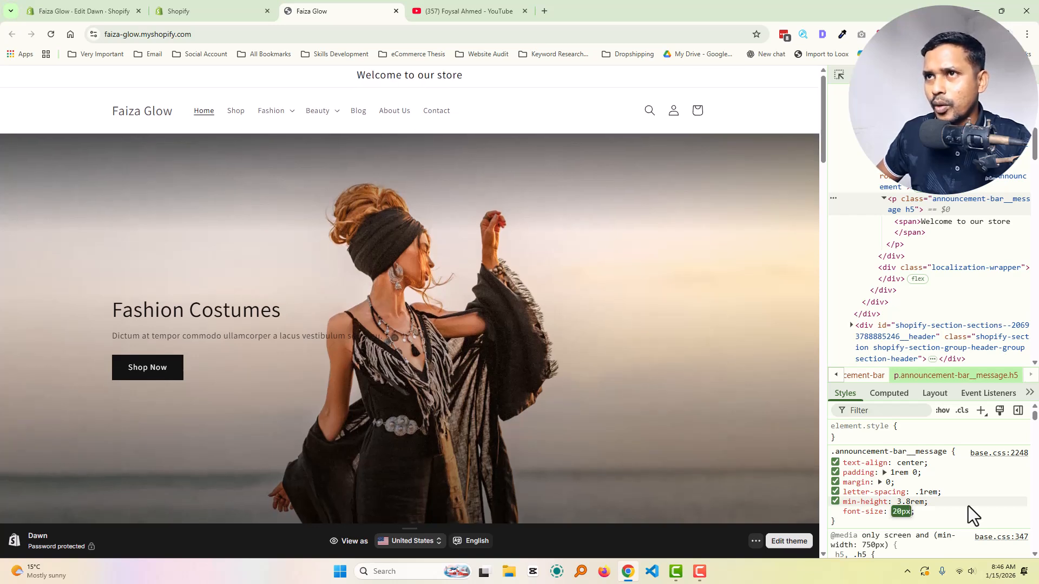
{"action": "key", "text": "Down"}
{"action": "key", "text": "Down"}
{"action": "key", "text": "Down"}
{"action": "key", "text": "Down"}
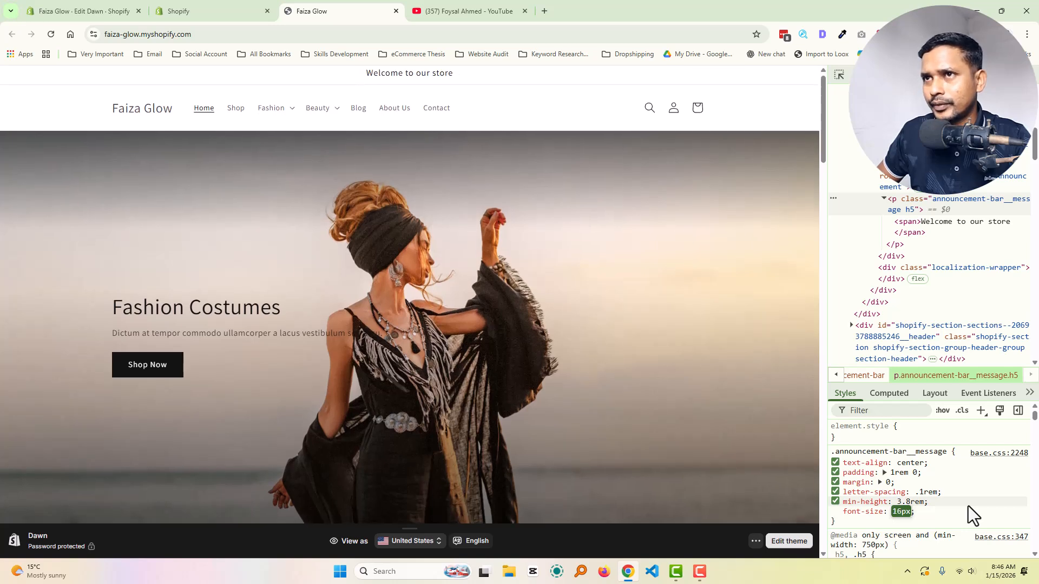
{"action": "key", "text": "Right"}
{"action": "key", "text": "Tab"}
Add padding to the .announcement-bar__message rule, starting at 10px and raising it to 20px.
{"action": "type", "text": "padding"}
{"action": "key", "text": "Tab"}
{"action": "type", "text": "10px"}
{"action": "key", "text": "Up"}
{"action": "key", "text": "Up"}
{"action": "key", "text": "Up"}
{"action": "key", "text": "Up"}
{"action": "key", "text": "Up"}
{"action": "key", "text": "Up"}
{"action": "key", "text": "Up"}
{"action": "key", "text": "Up"}
{"action": "key", "text": "Up"}
{"action": "key", "text": "Up"}
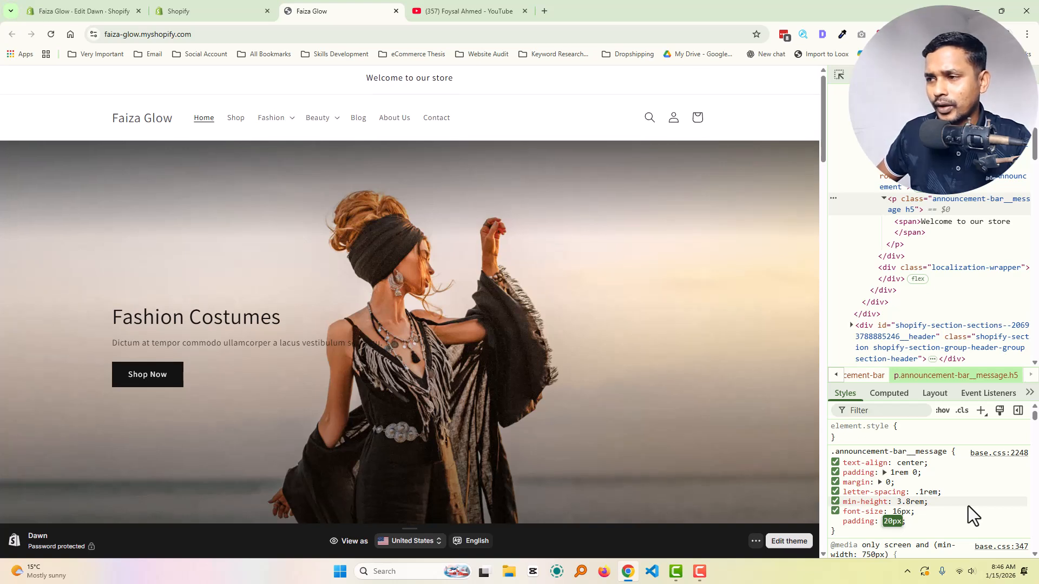
{"action": "key", "text": "Return"}
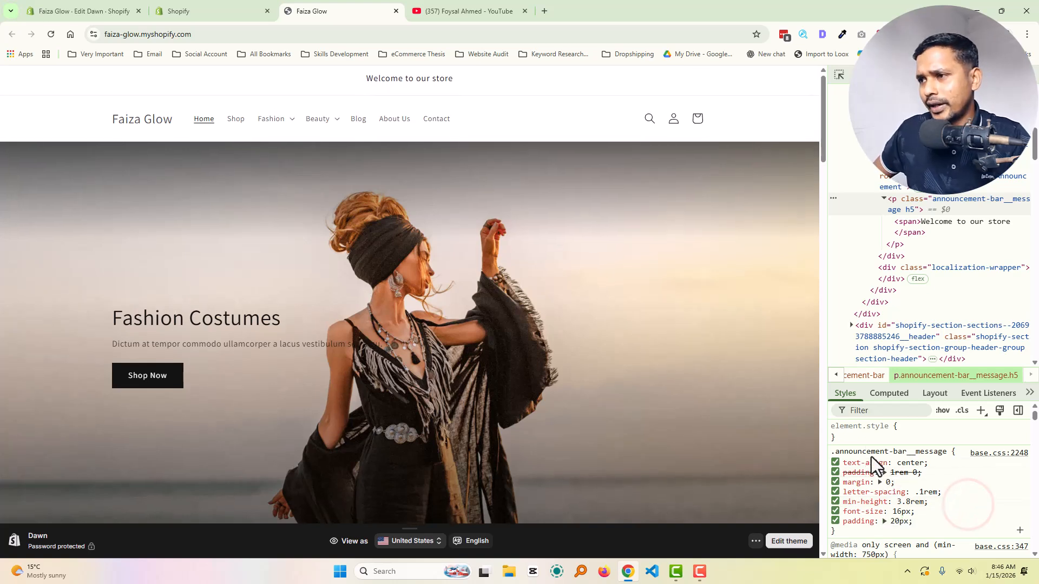
Copy the edited .announcement-bar__message CSS and reopen the Dawn theme for editing in the Shopify admin.
{"action": "right_click", "coordinate": [871, 459]}
{"action": "left_click", "coordinate": [900, 486]}
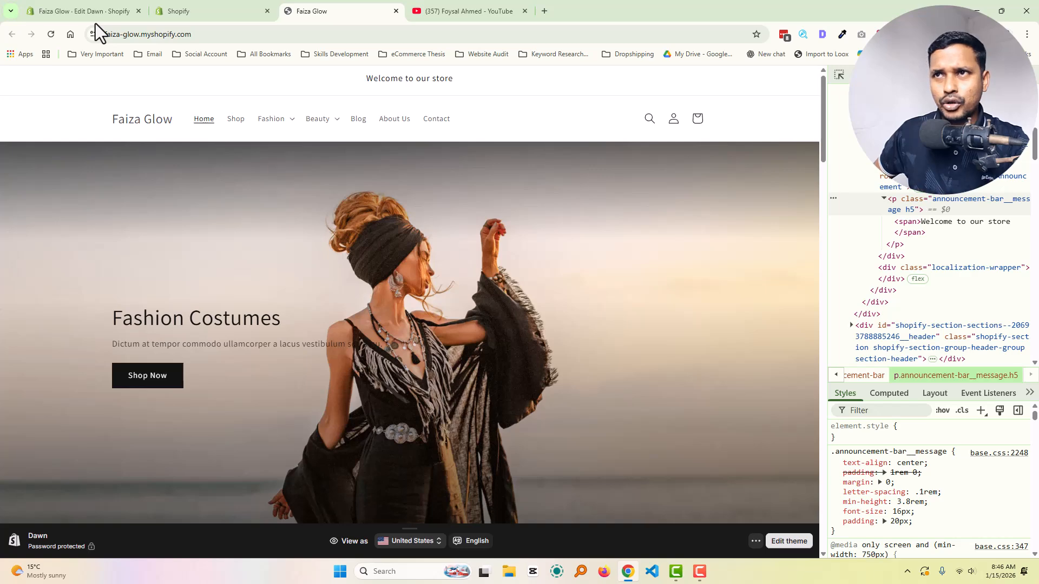
{"action": "left_click", "coordinate": [81, 11]}
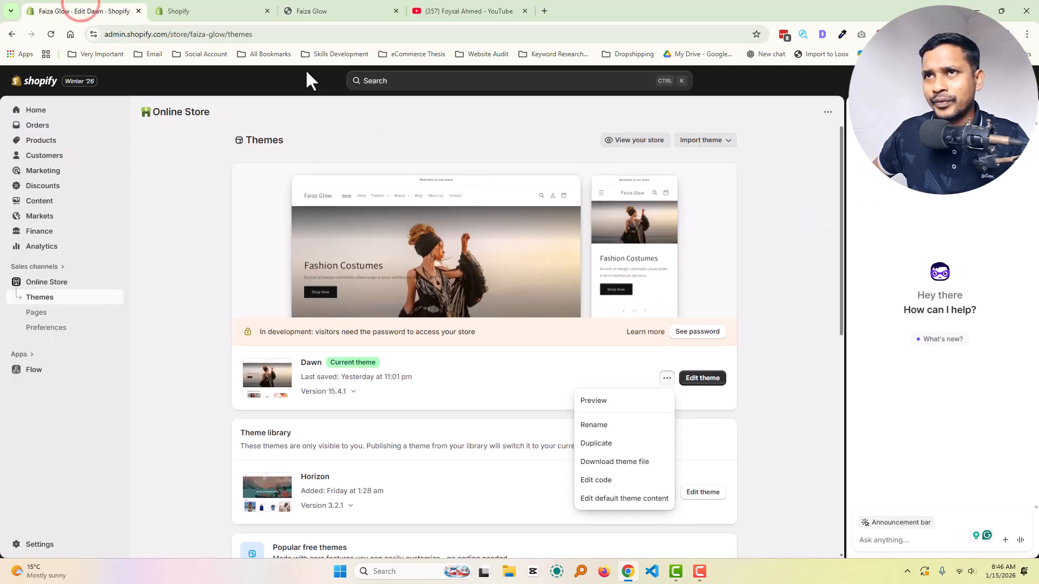
{"action": "left_click", "coordinate": [744, 385]}
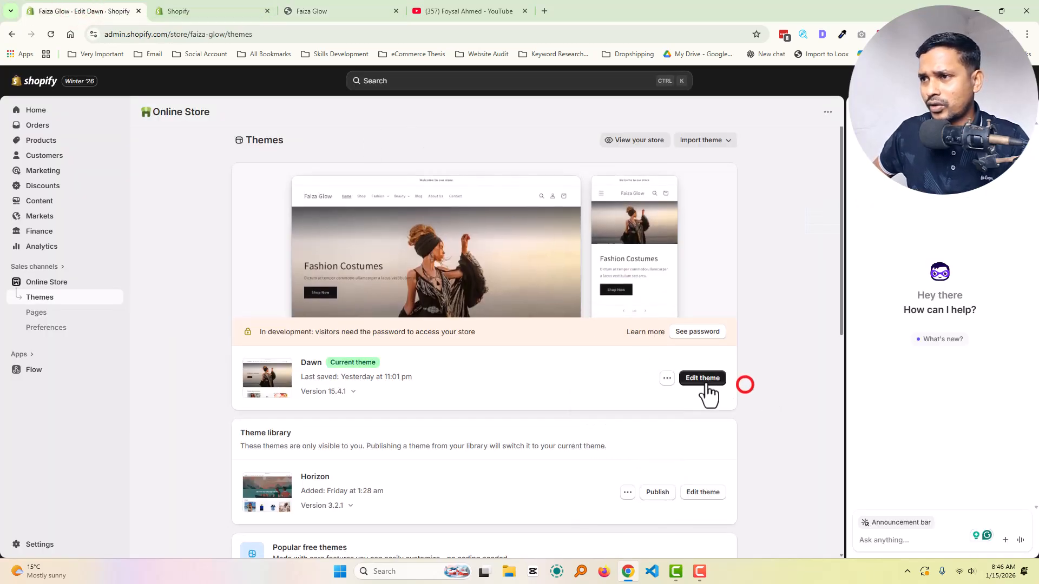
{"action": "left_click", "coordinate": [704, 382]}
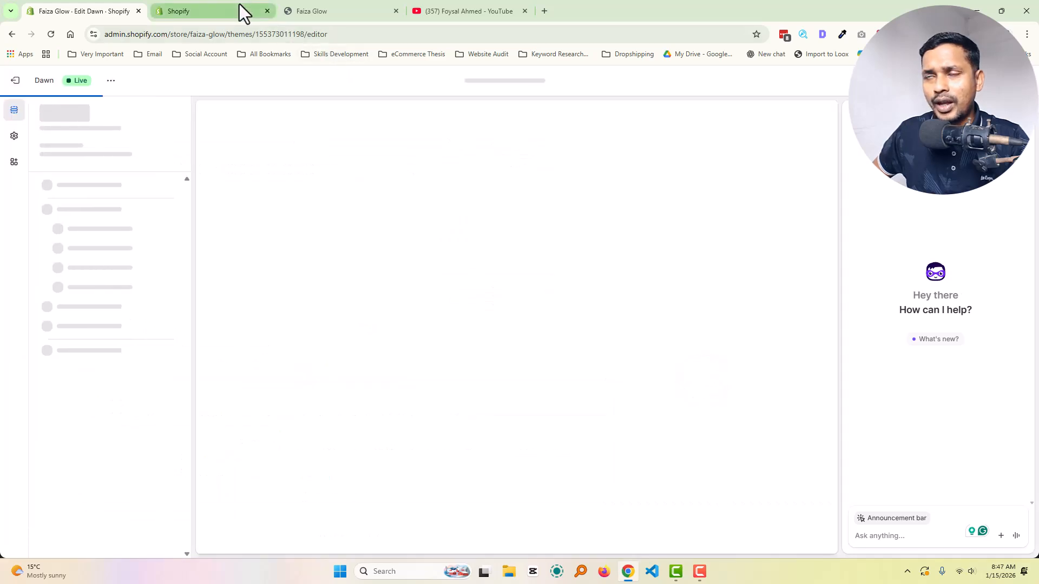
Return to the inspected storefront and add the color red to the .announcement-bar__message rule.
{"action": "left_click", "coordinate": [316, 8]}
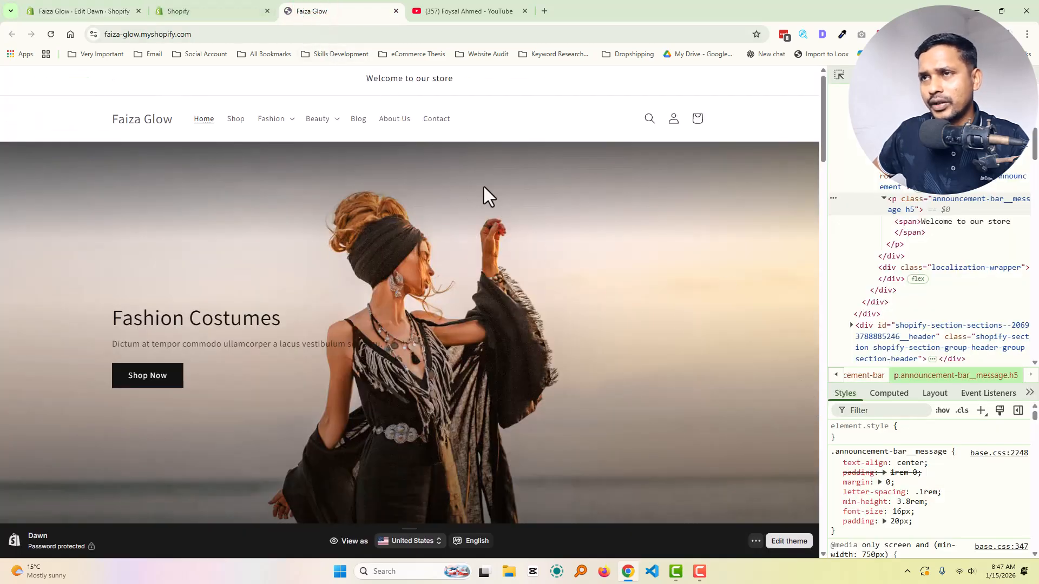
{"action": "left_click", "coordinate": [960, 522]}
{"action": "type", "text": "color: ;"}
{"action": "key", "text": "Tab"}
{"action": "type", "text": "red"}
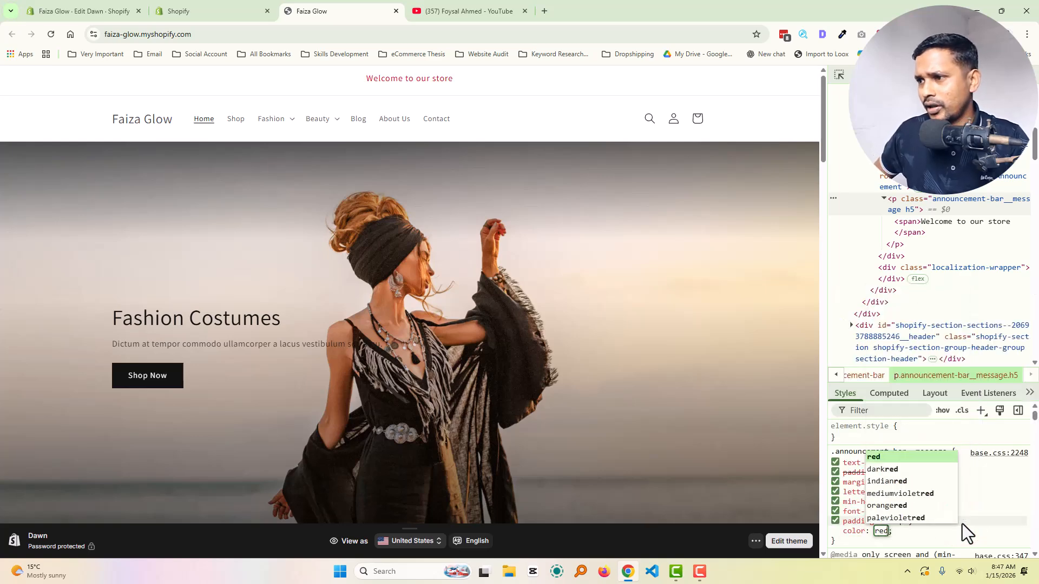
{"action": "key", "text": "Return"}
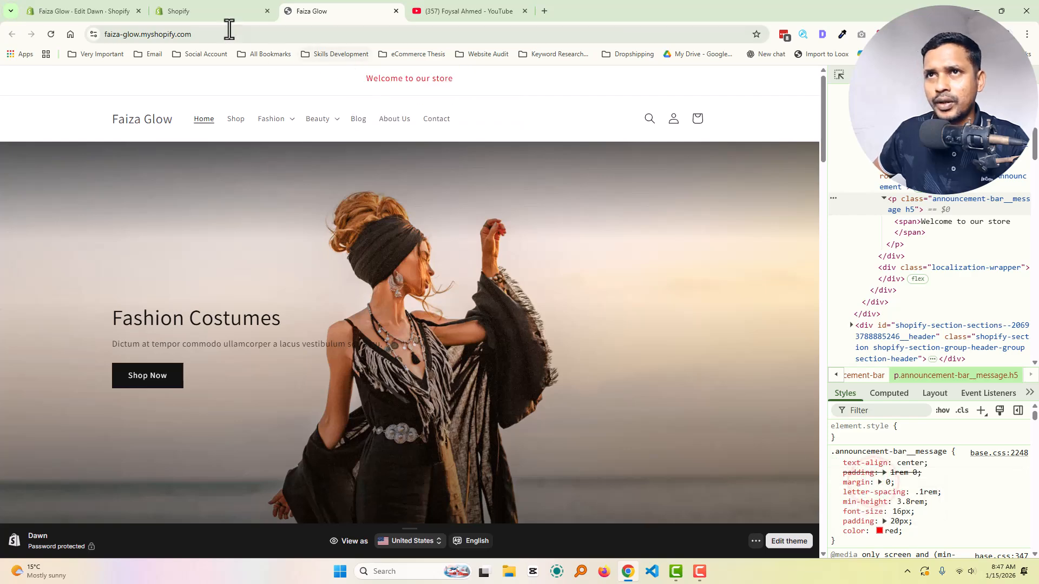
Return to the theme editor, view the header announcement's settings and go back to the home page section list.
{"action": "left_click", "coordinate": [222, 11]}
{"action": "left_click", "coordinate": [122, 12]}
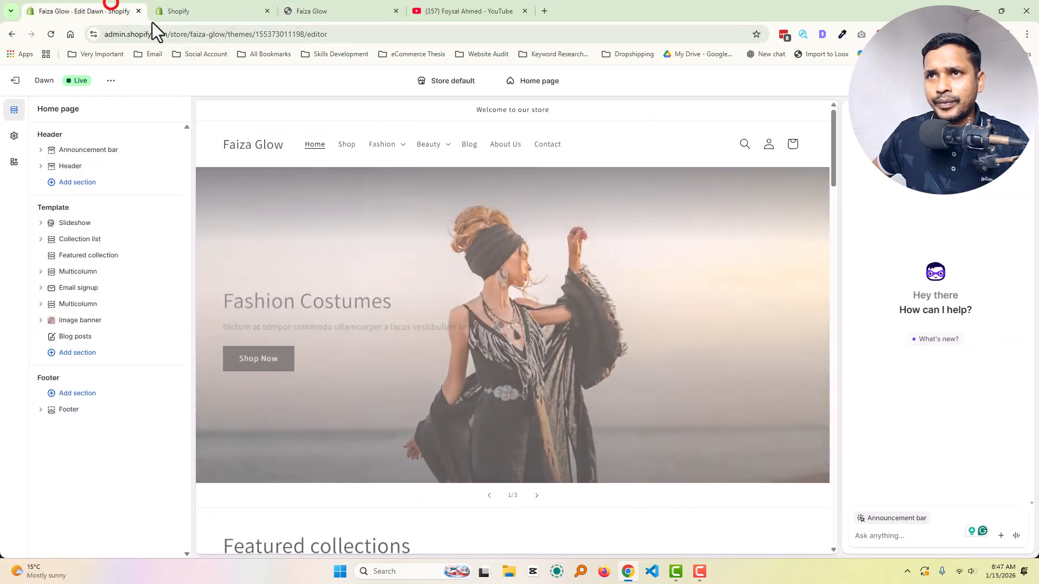
{"action": "left_click", "coordinate": [437, 114]}
{"action": "left_click", "coordinate": [35, 108]}
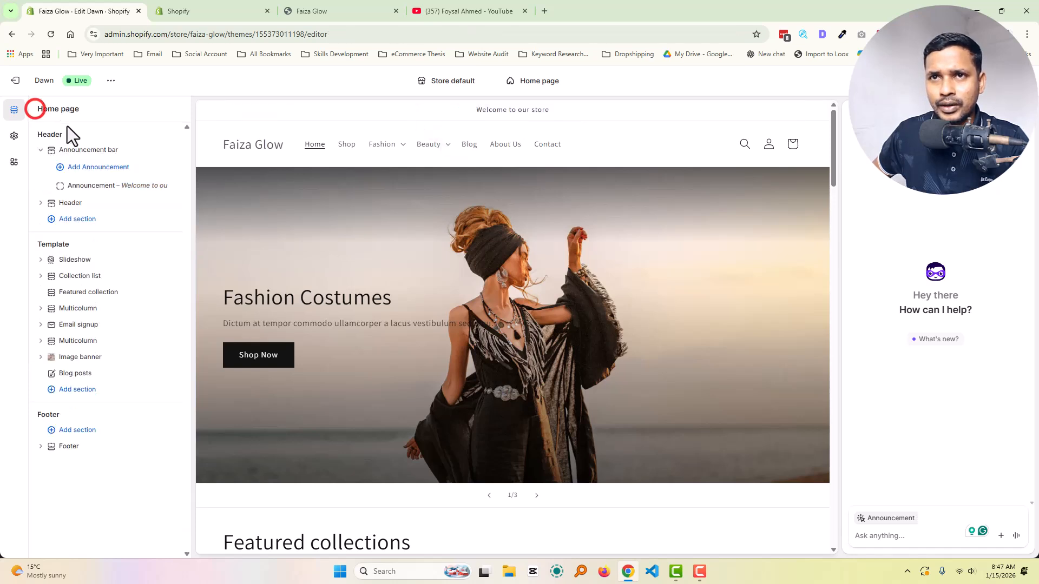
Paste the copied .announcement-bar__message rule into the Announcement bar section's custom CSS.
{"action": "left_click", "coordinate": [81, 149]}
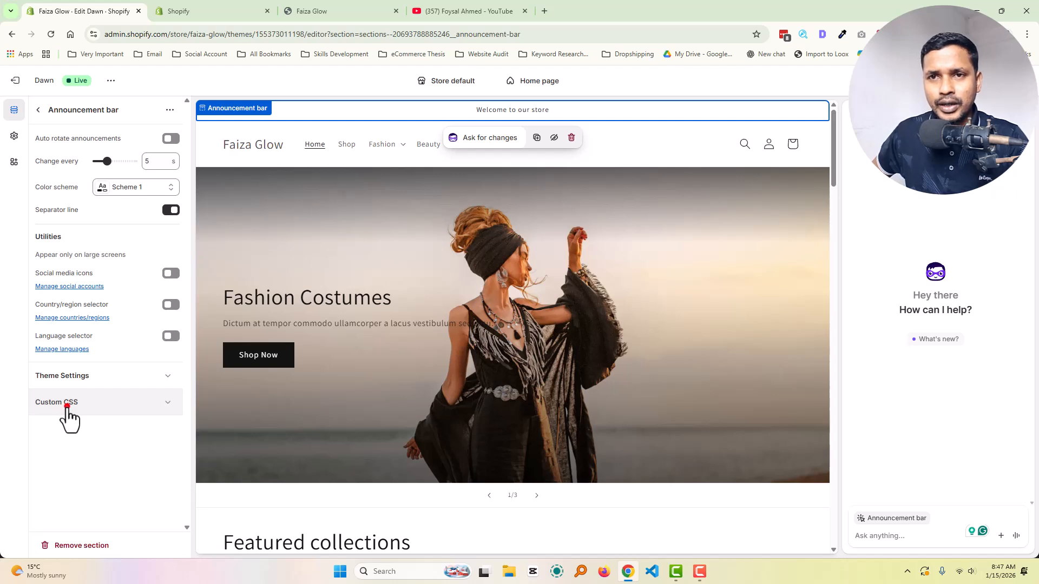
{"action": "left_click", "coordinate": [67, 403]}
{"action": "left_click", "coordinate": [83, 462]}
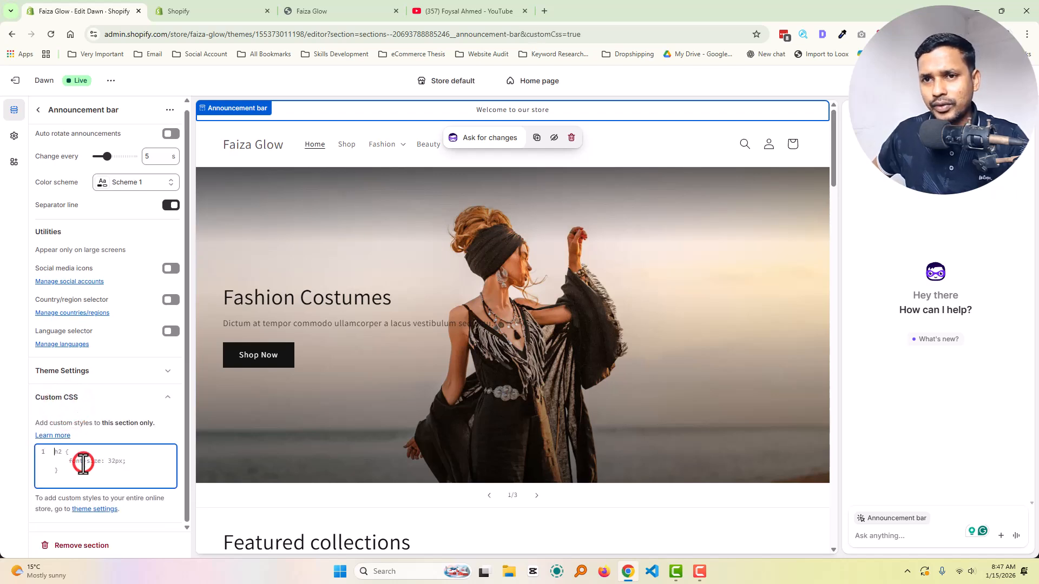
{"action": "key", "text": "ctrl+v"}
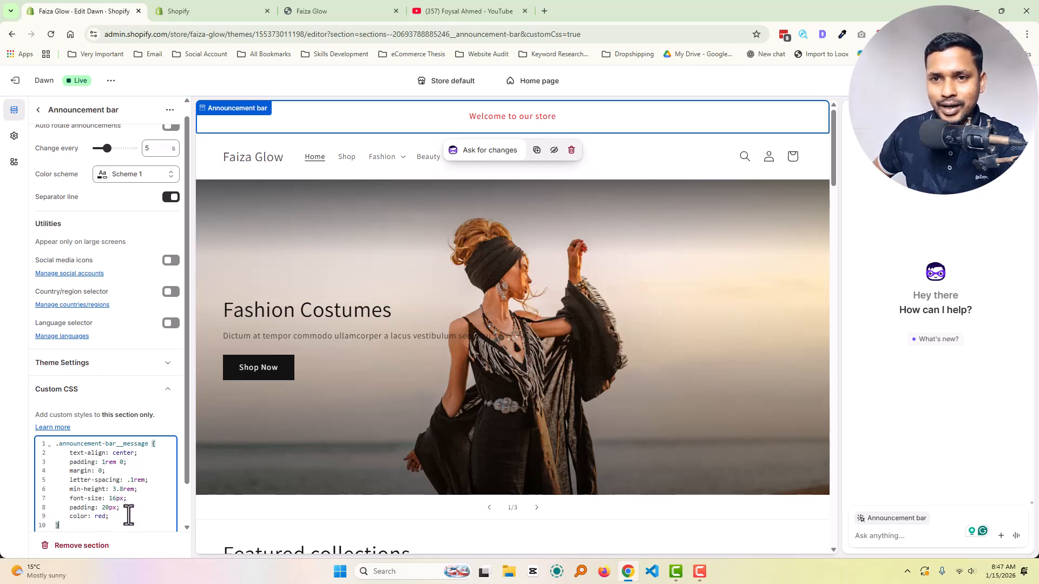
Trim the custom CSS rule to font-size 16px, padding 20px and color red, removing the default declarations, and save the theme.
{"action": "left_click_drag", "start_coordinate": [139, 495], "coordinate": [157, 448]}
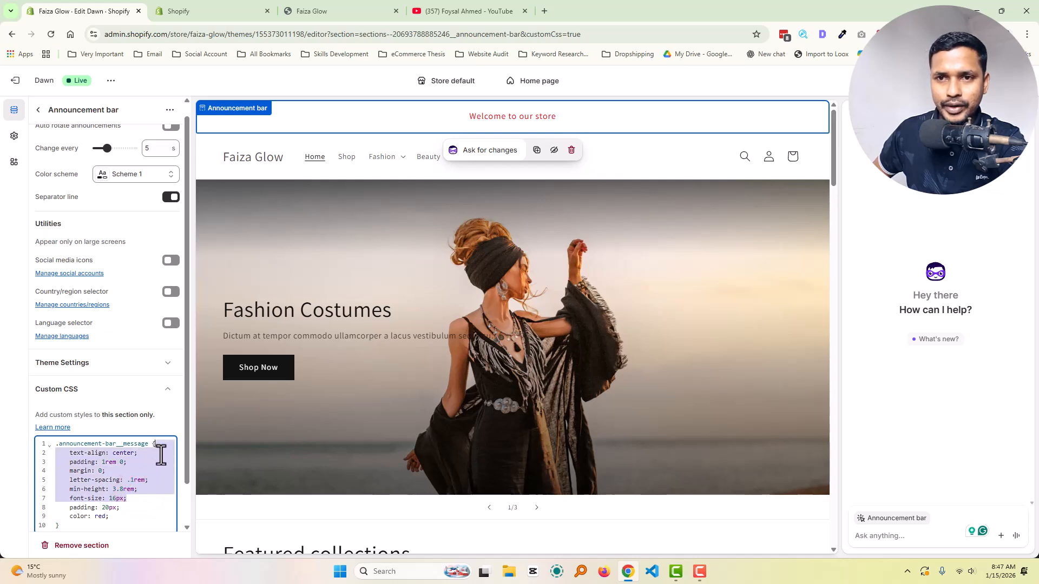
{"action": "left_click_drag", "start_coordinate": [140, 493], "coordinate": [157, 448]}
{"action": "key", "text": "BackSpace"}
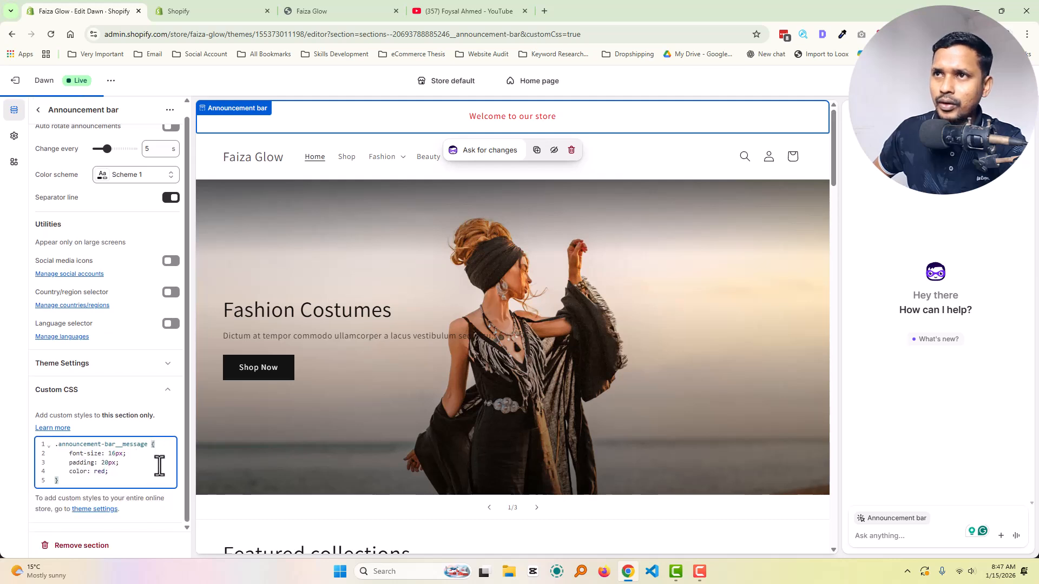
{"action": "left_click", "coordinate": [1005, 81]}
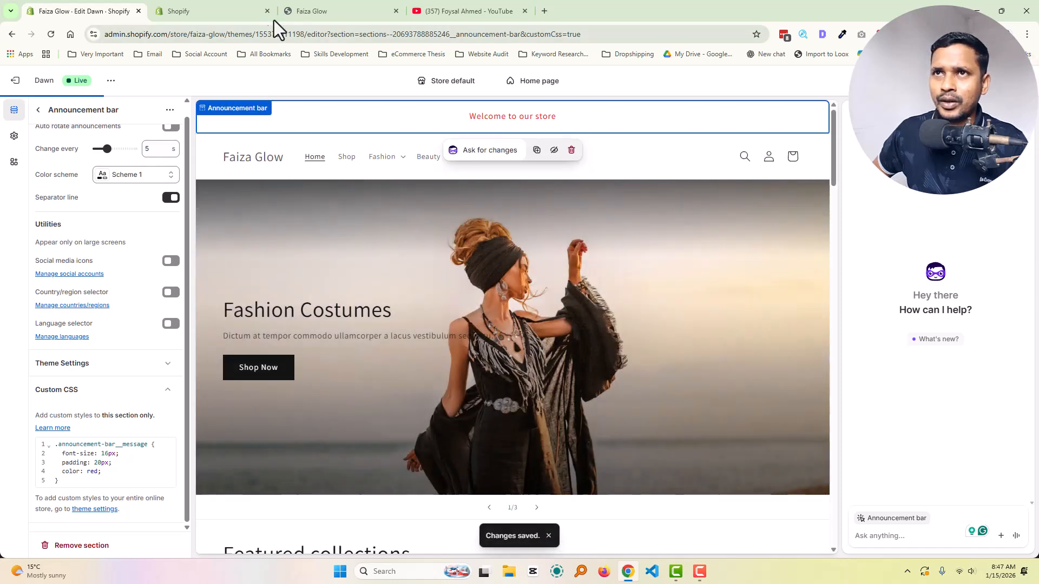
Check the announcement bar on the live storefront and look over the YouTube channel's videos before returning to the storefront.
{"action": "left_click", "coordinate": [309, 5]}
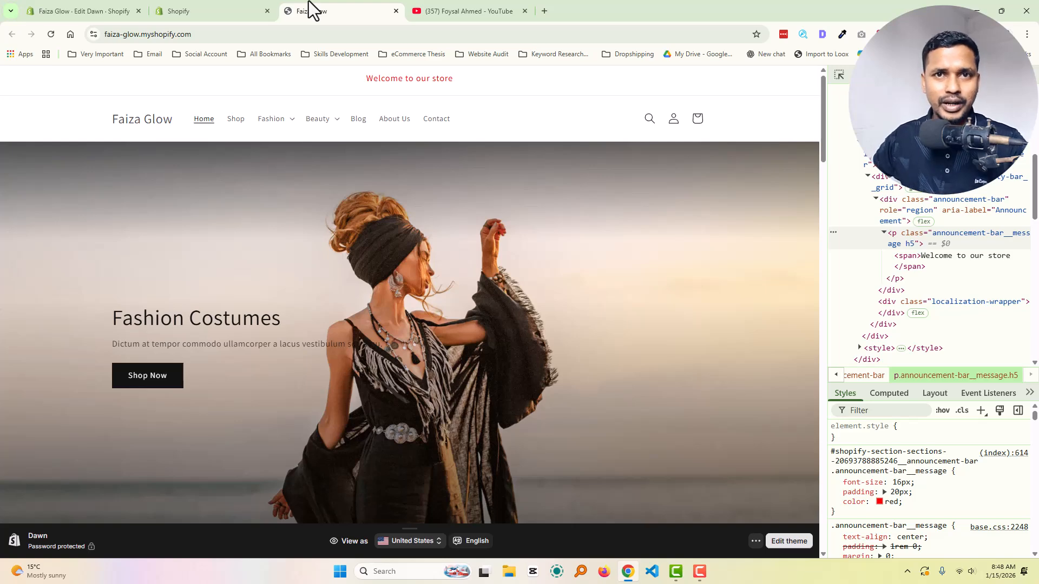
{"action": "left_click", "coordinate": [441, 11]}
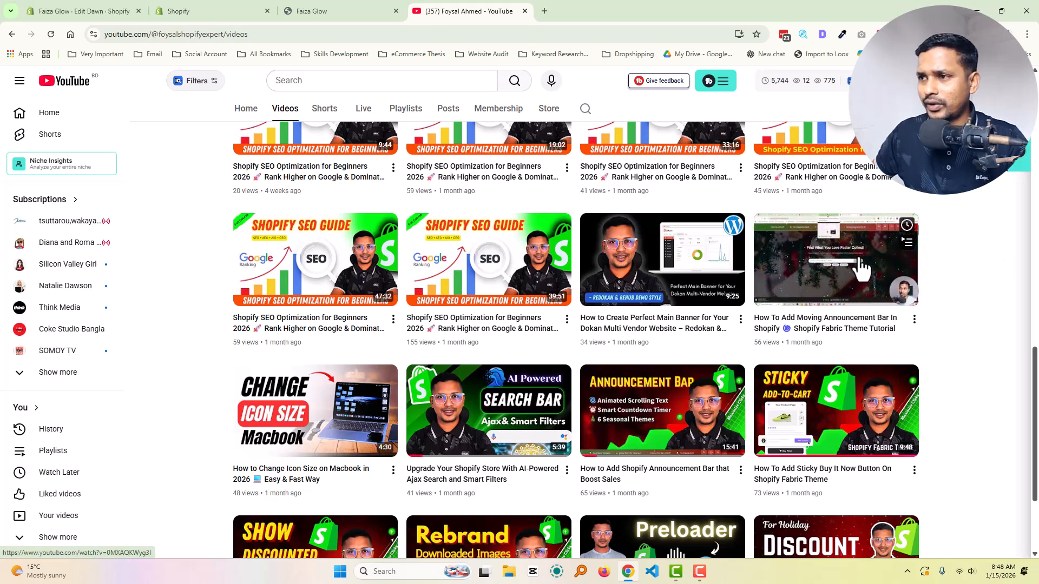
{"action": "left_click", "coordinate": [289, 11]}
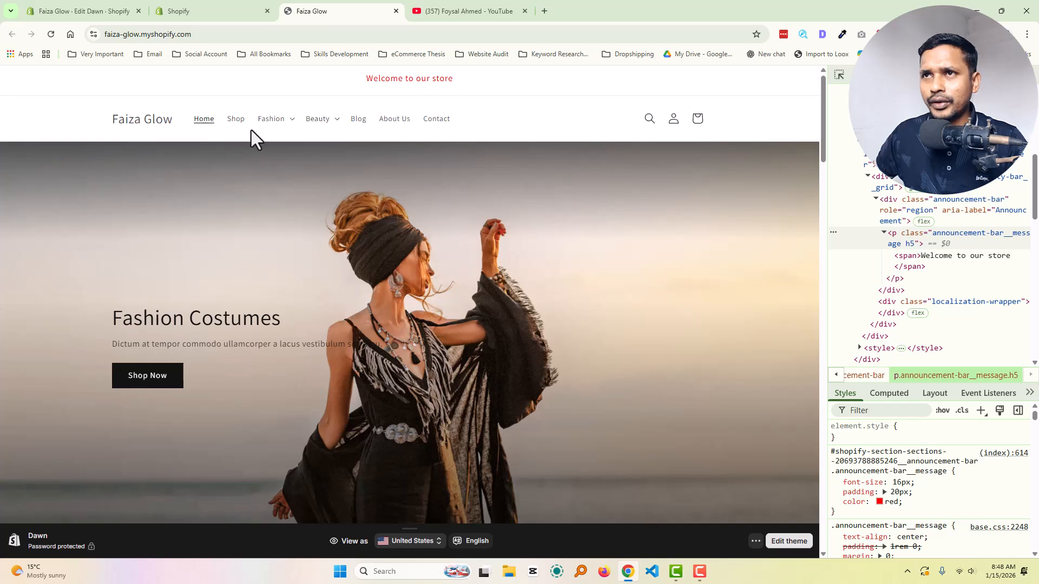
Review the Announcement bar settings in the theme editor alongside the announcement-bar.liquid code.
{"action": "left_click", "coordinate": [93, 10]}
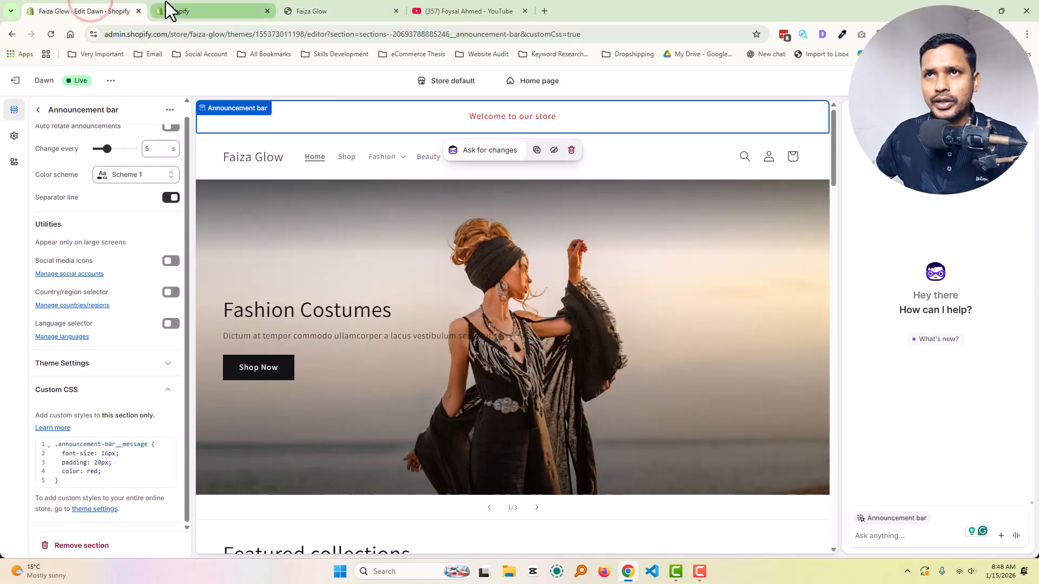
{"action": "left_click", "coordinate": [172, 9]}
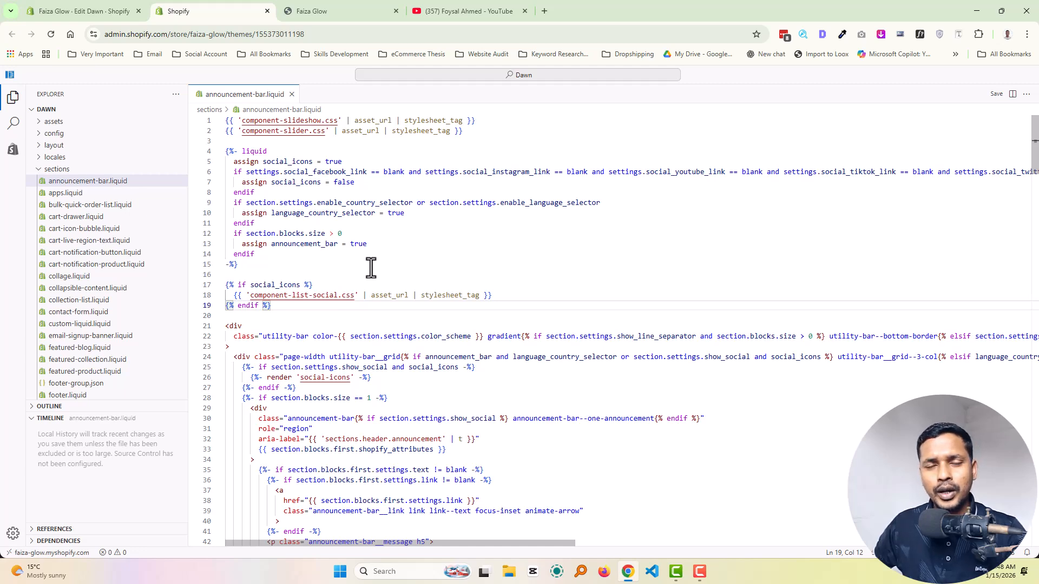
{"action": "left_click", "coordinate": [99, 8]}
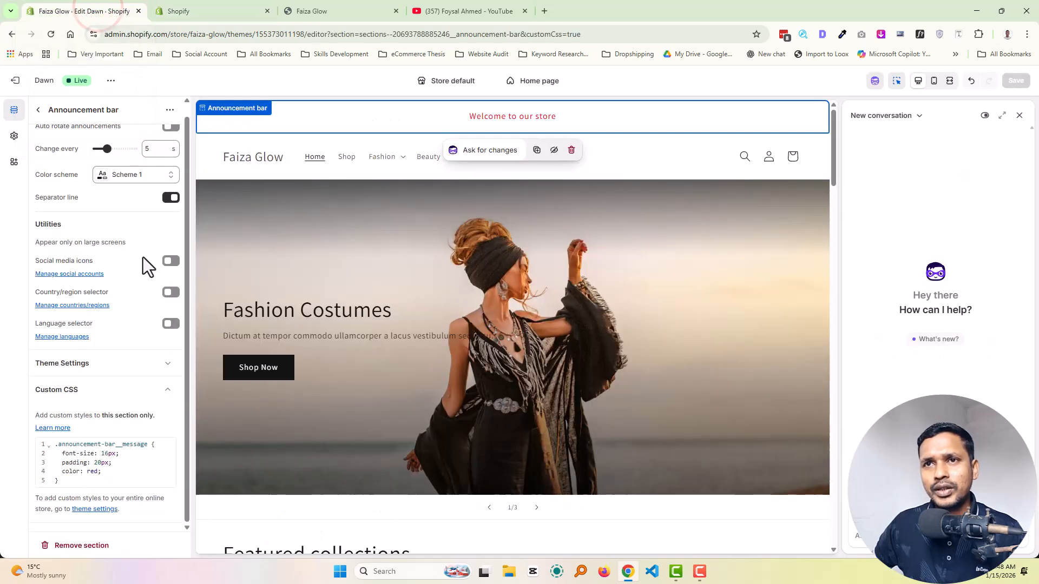
{"action": "scroll", "coordinate": [135, 249], "scroll_direction": "up", "scroll_amount": 1}
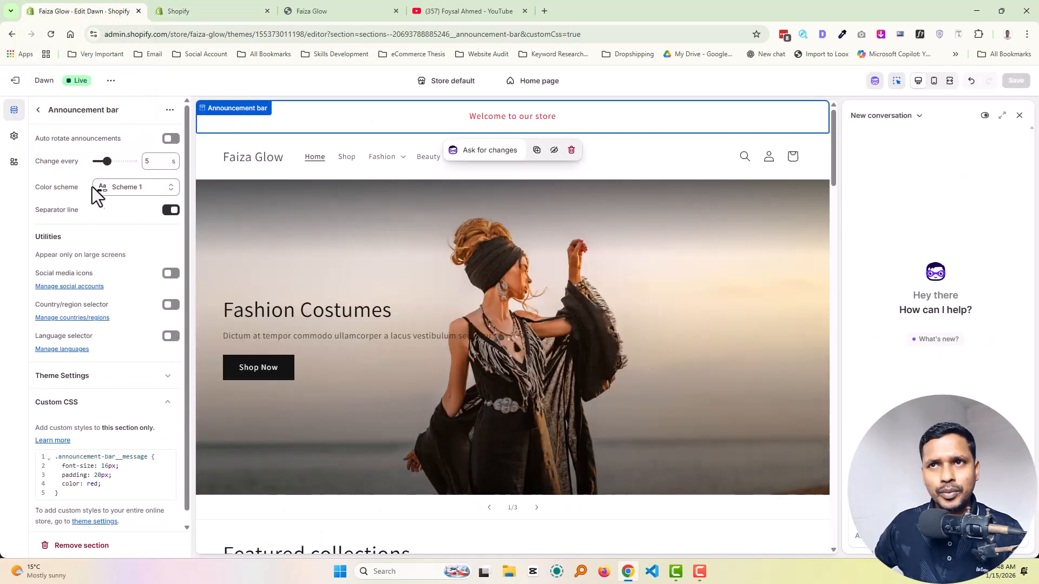
Inspect the "Welcome to our store" announcement text on the live storefront with the element picker.
{"action": "left_click", "coordinate": [325, 10]}
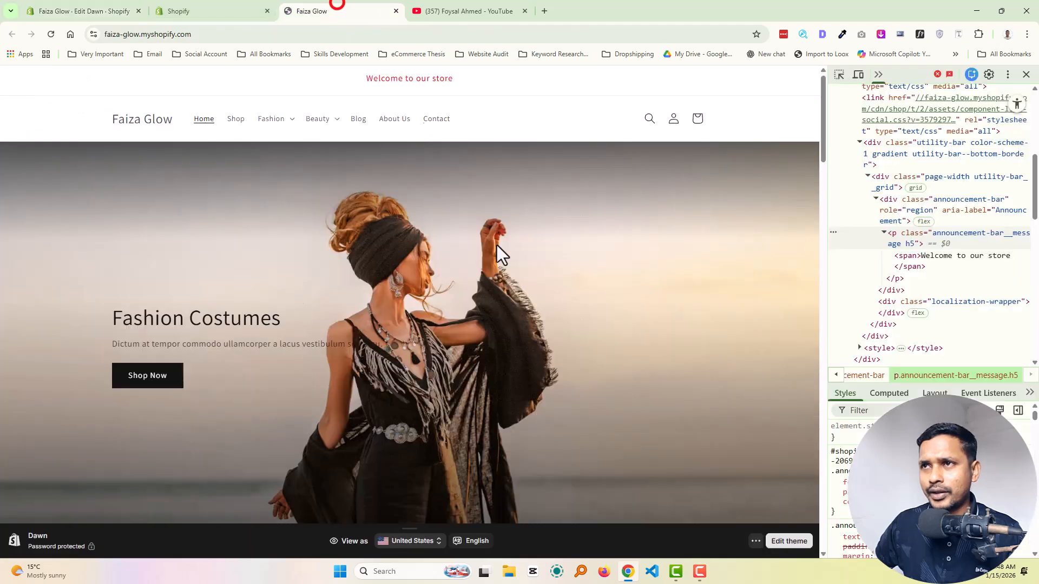
{"action": "right_click", "coordinate": [569, 121]}
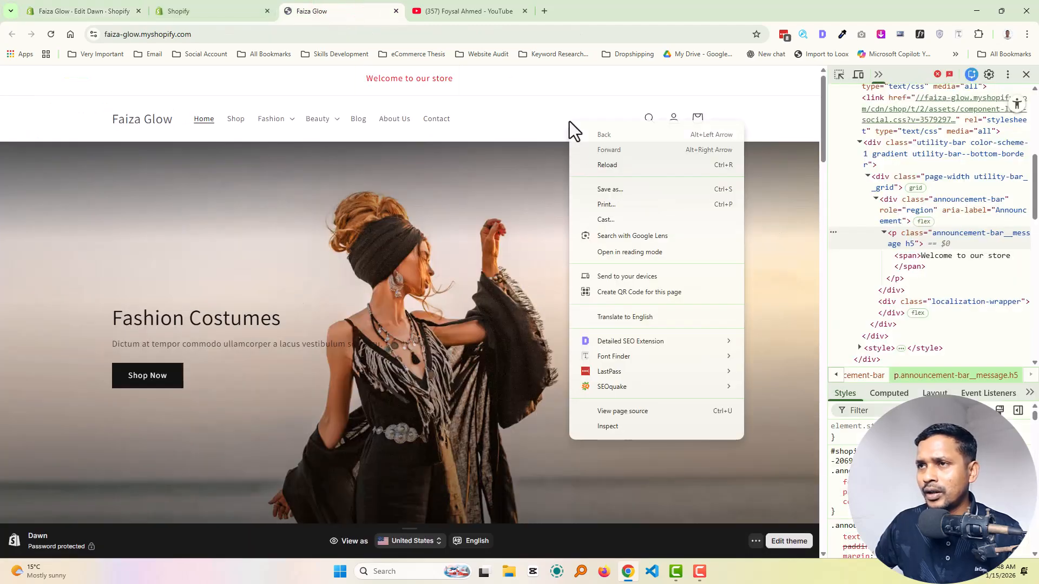
{"action": "left_click", "coordinate": [606, 426]}
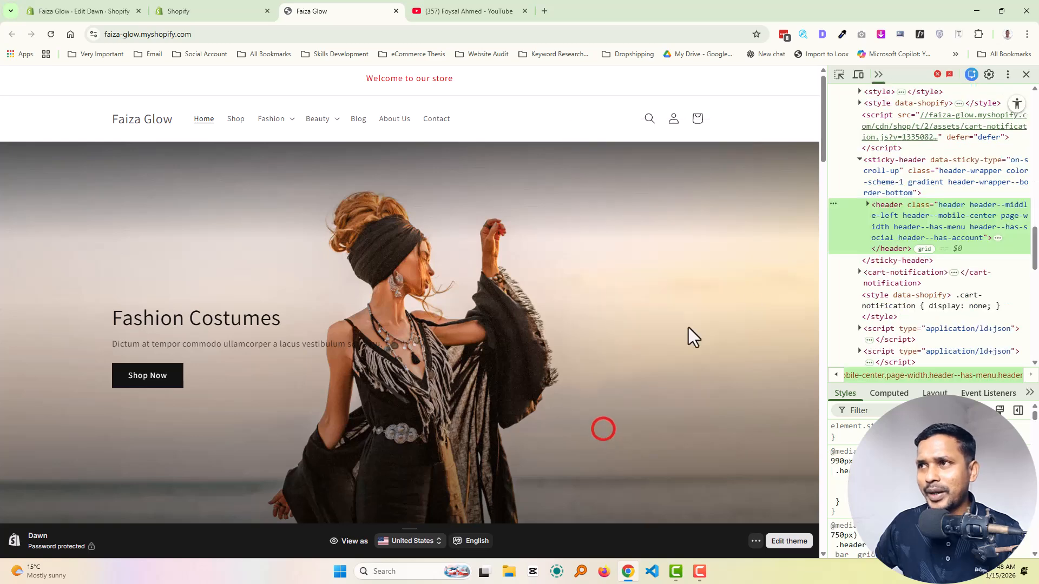
{"action": "left_click", "coordinate": [839, 75]}
{"action": "left_click", "coordinate": [407, 79]}
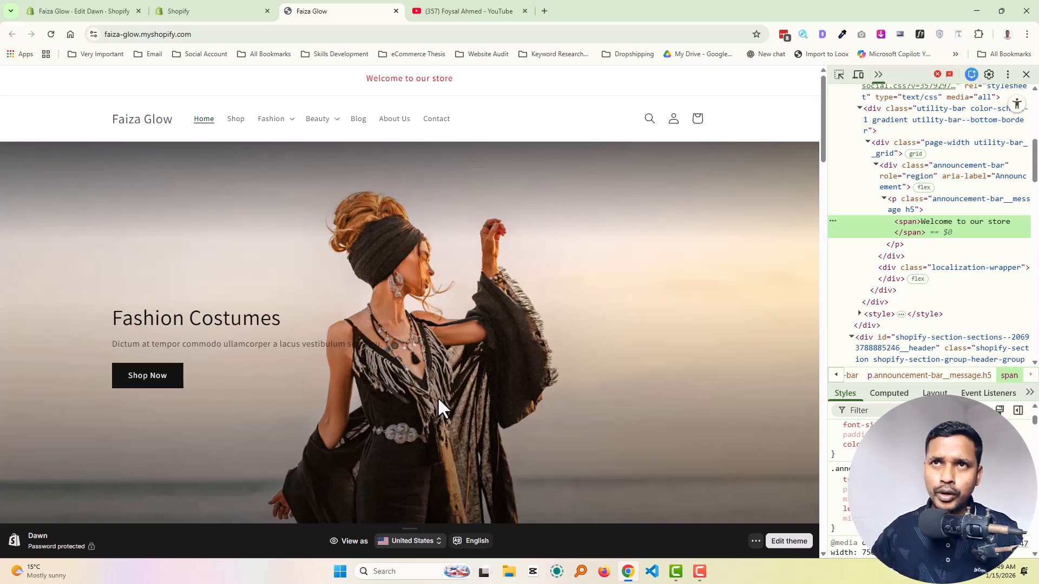
Revisit the theme editor's Announcement bar settings and pick the storefront's announcement text for inspection again.
{"action": "left_click", "coordinate": [115, 11]}
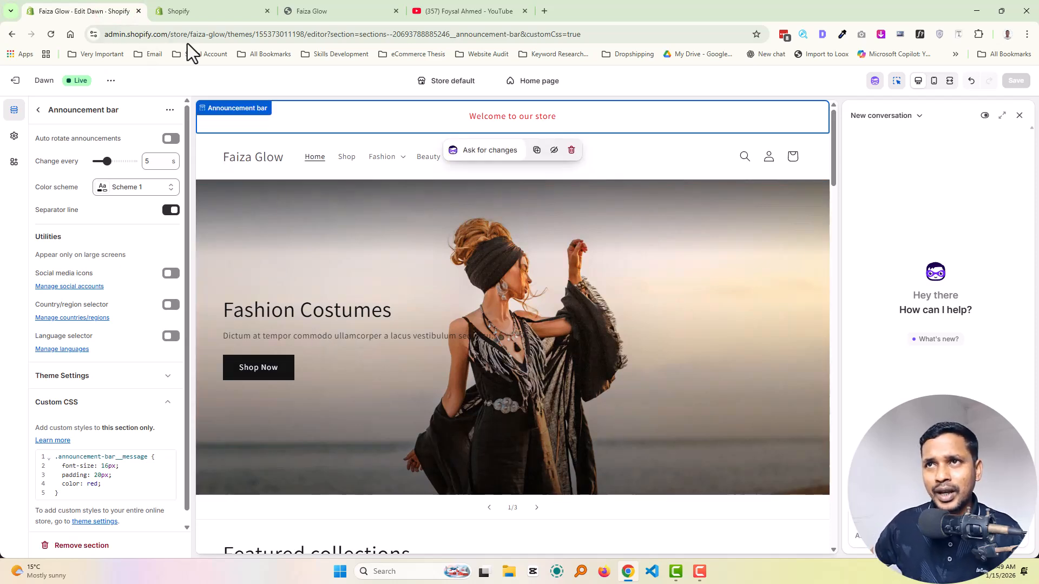
{"action": "left_click", "coordinate": [306, 8]}
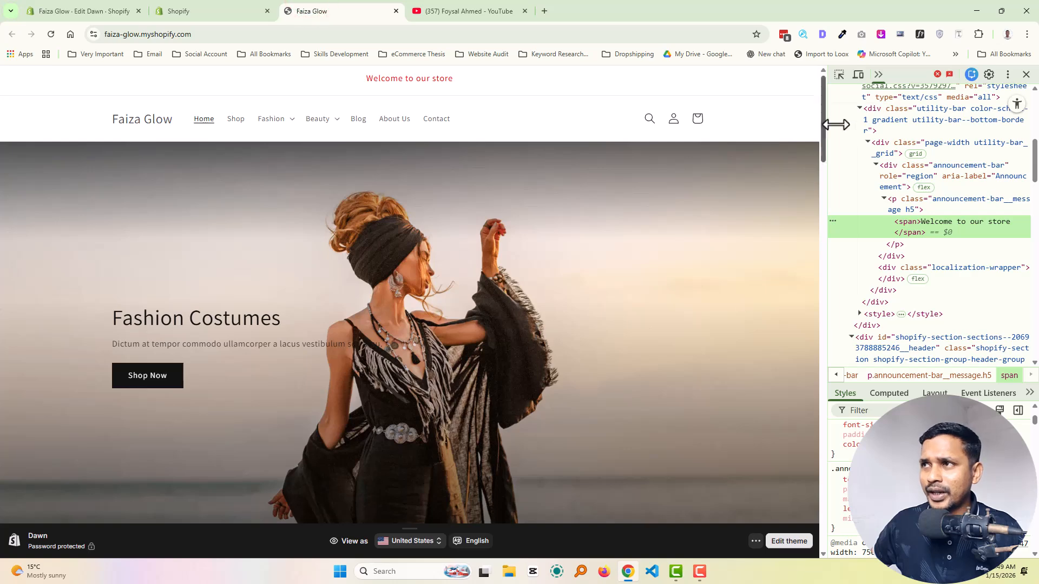
{"action": "right_click", "coordinate": [783, 107]}
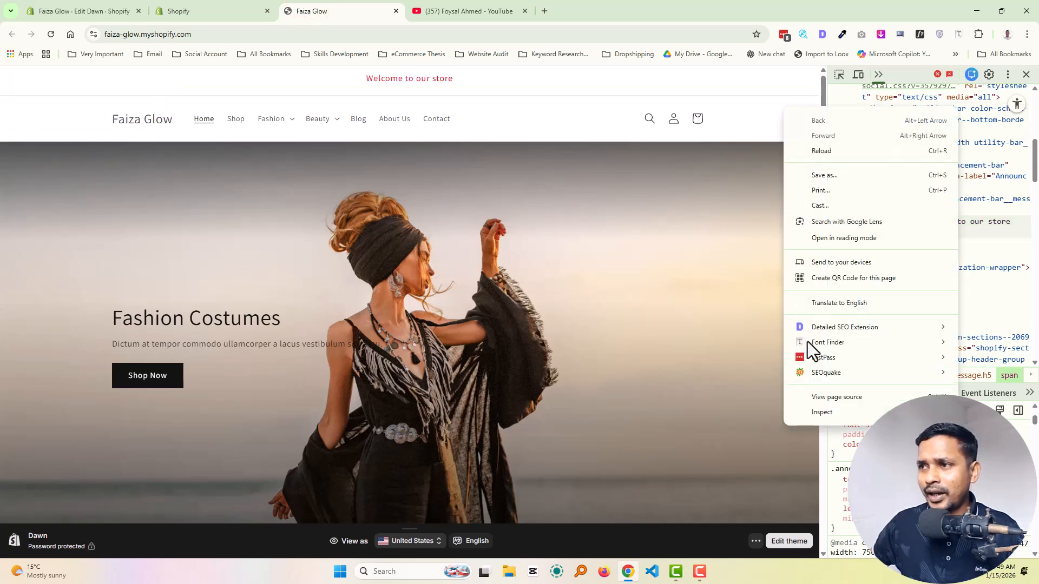
{"action": "left_click", "coordinate": [816, 412]}
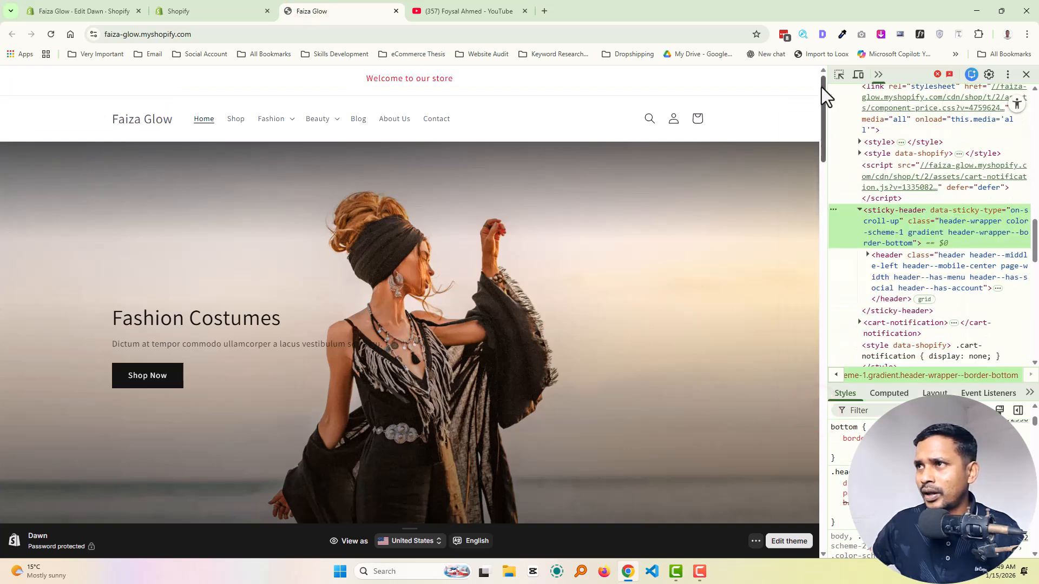
{"action": "left_click", "coordinate": [838, 75]}
{"action": "left_click", "coordinate": [428, 80]}
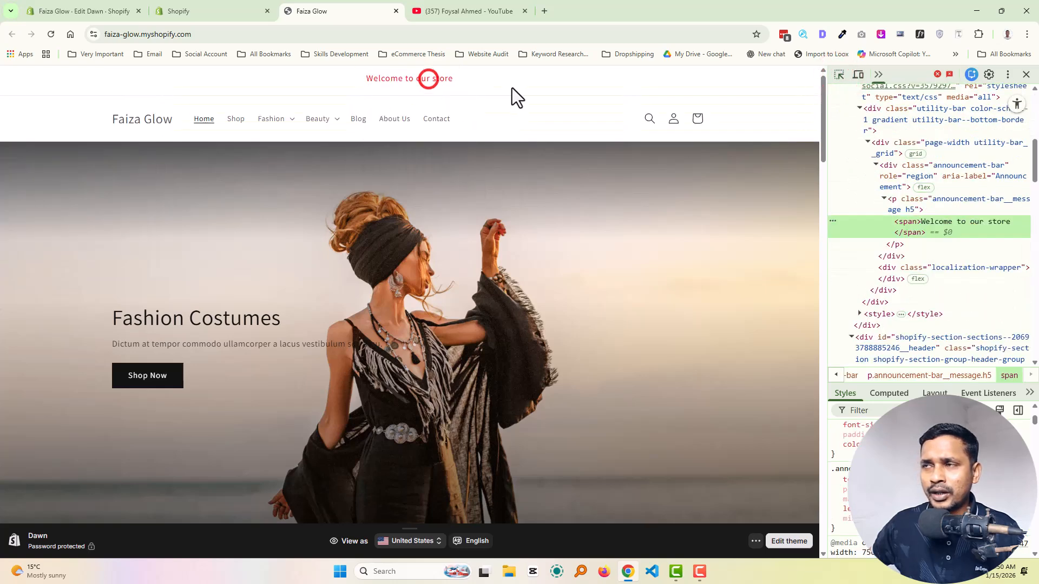